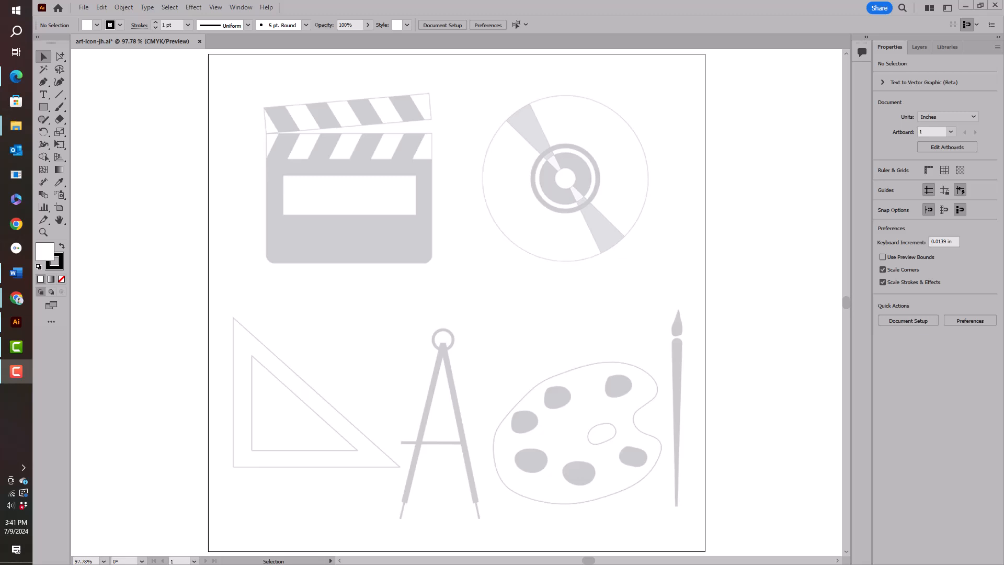
# Show the document's layers and collapse the template layer's contents.
pyautogui.click(924, 46)
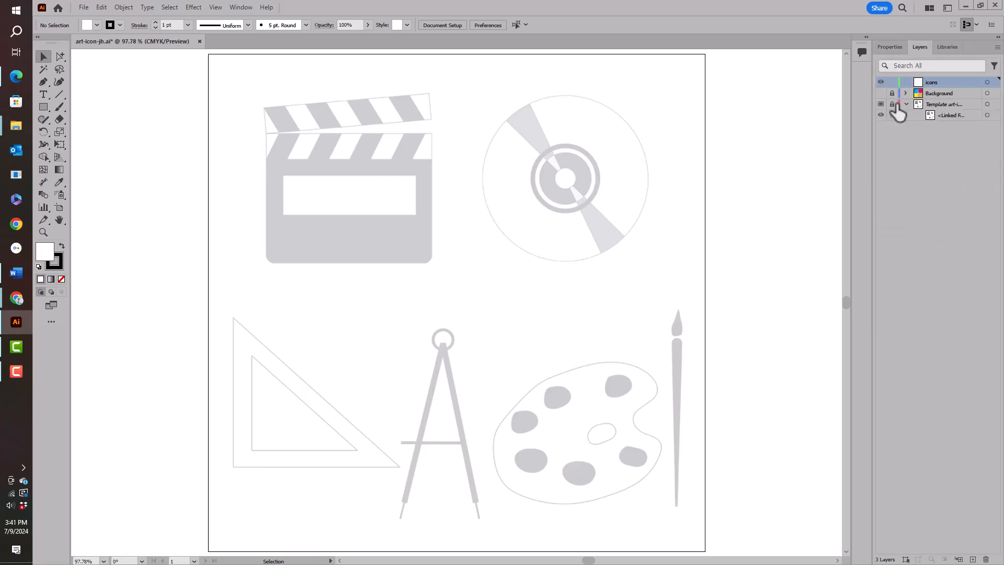
pyautogui.click(906, 105)
pyautogui.click(893, 104)
# Draw an unfilled rectangle with a black outline, about 4.03 by 2.5 in, over the clapperboard's lower body.
pyautogui.click(44, 232)
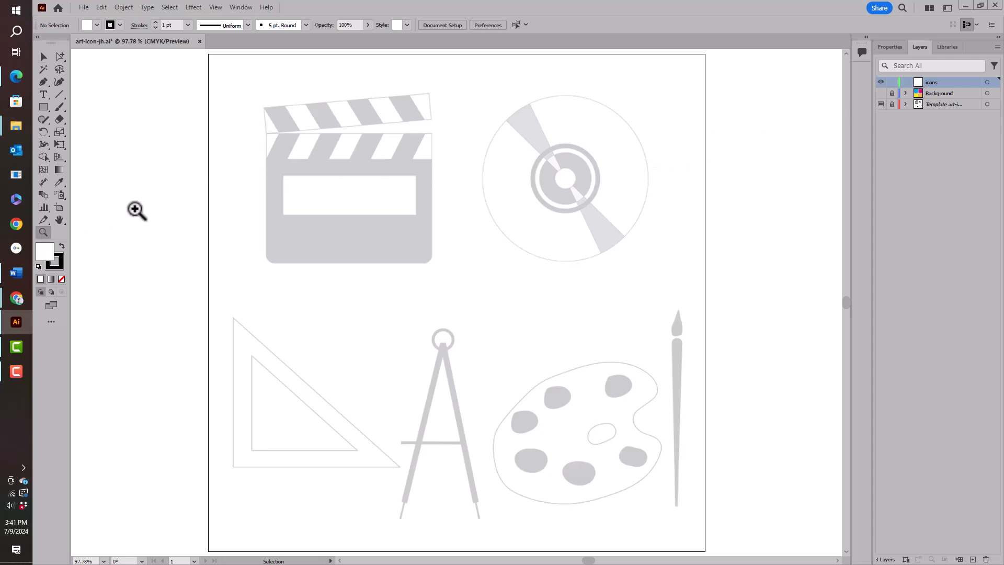
pyautogui.click(330, 159)
pyautogui.click(480, 311)
pyautogui.click(479, 310)
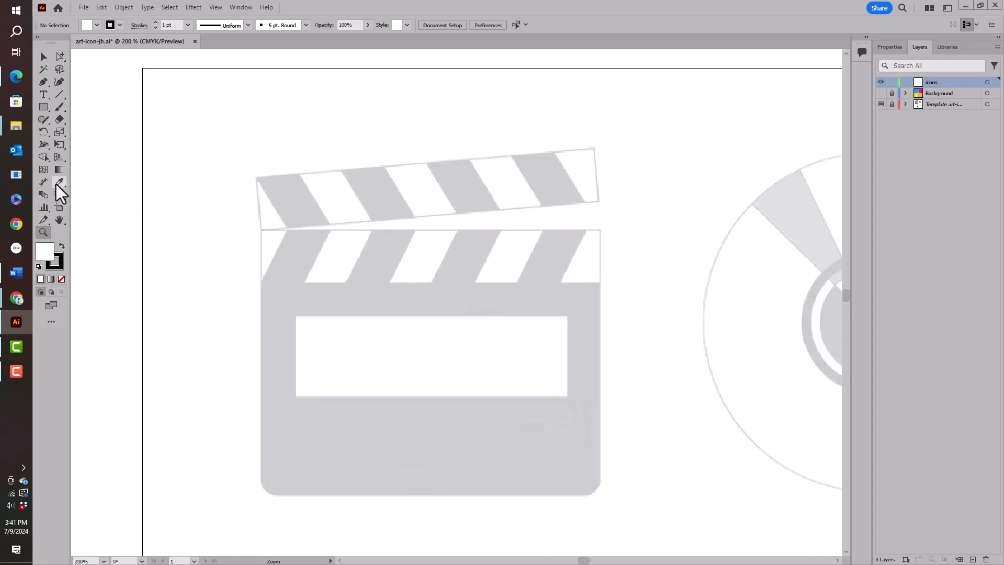
pyautogui.click(43, 107)
pyautogui.click(62, 279)
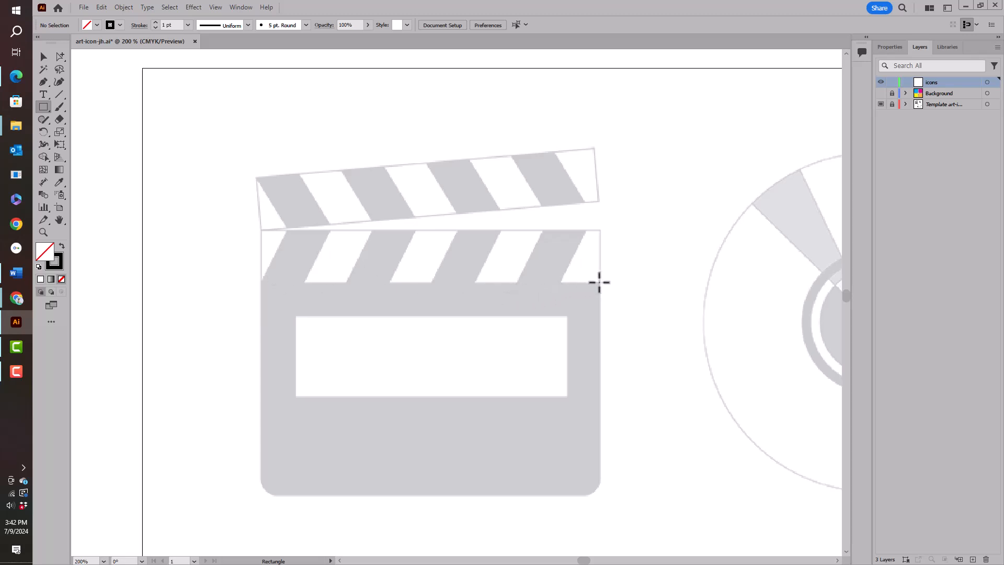
pyautogui.moveTo(600, 282); pyautogui.dragTo(260, 494)
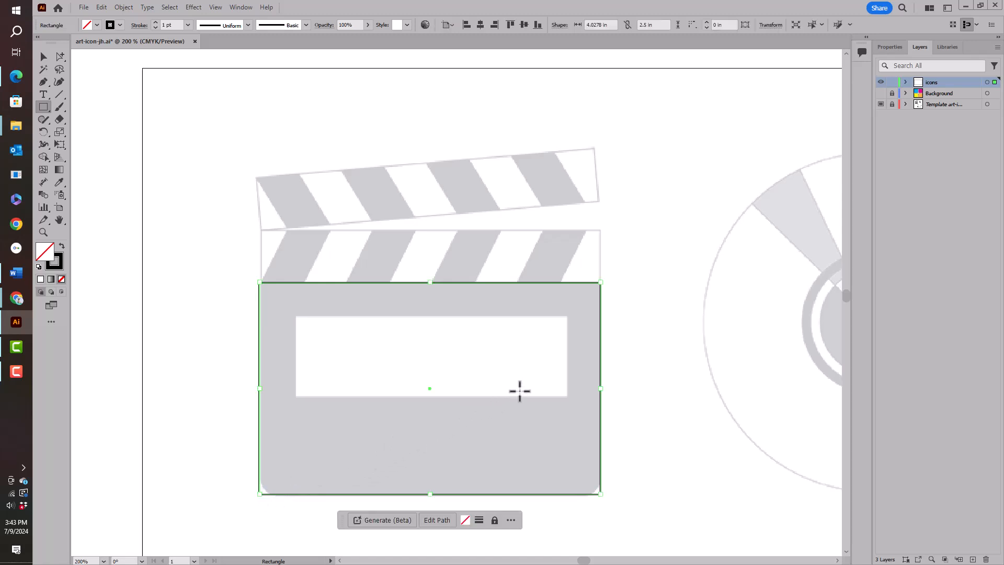
# Set the clapperboard body rectangle's width to 4 in, with width and height proportions unlinked.
pyautogui.click(896, 48)
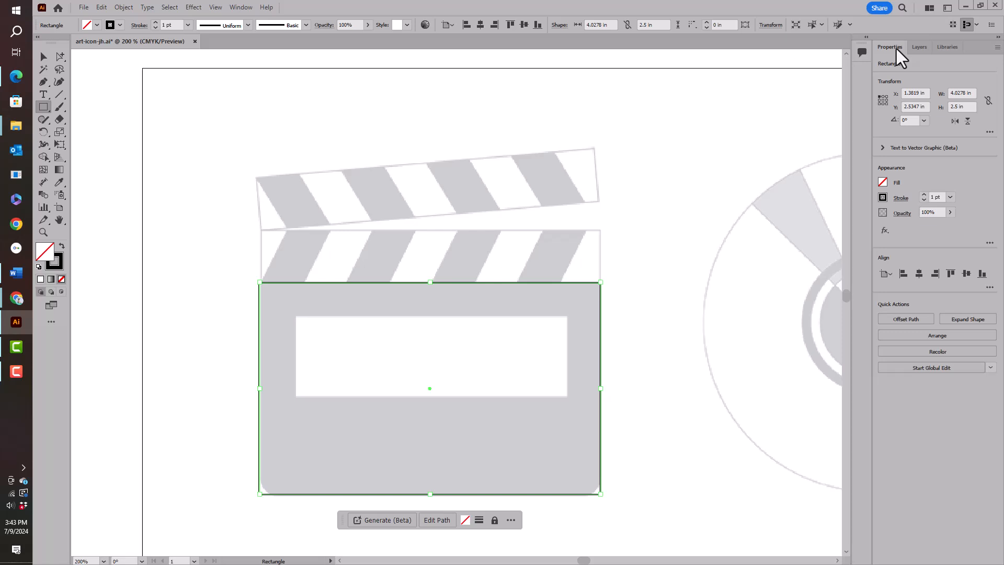
pyautogui.click(989, 132)
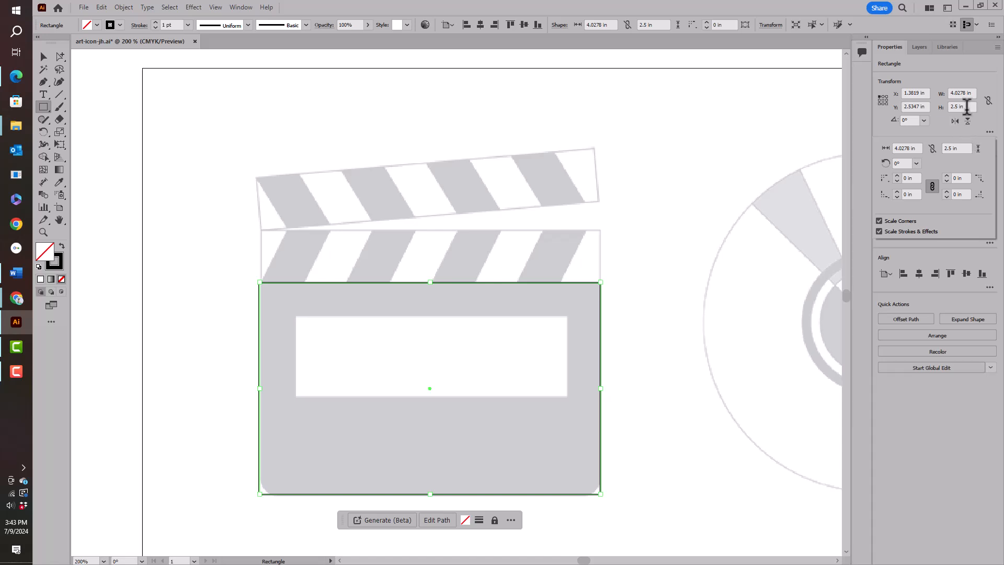
pyautogui.click(988, 101)
pyautogui.click(988, 101)
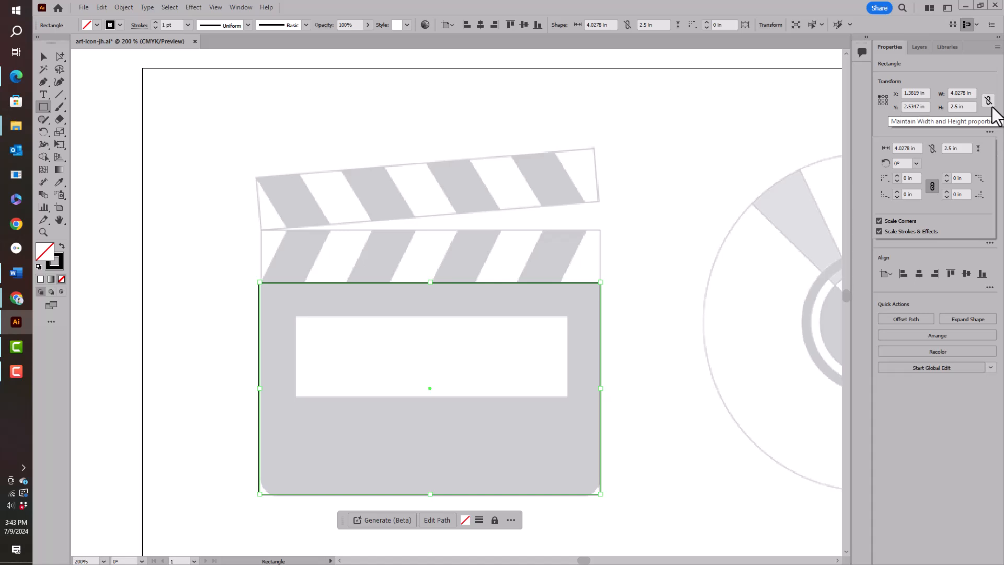
pyautogui.click(967, 92)
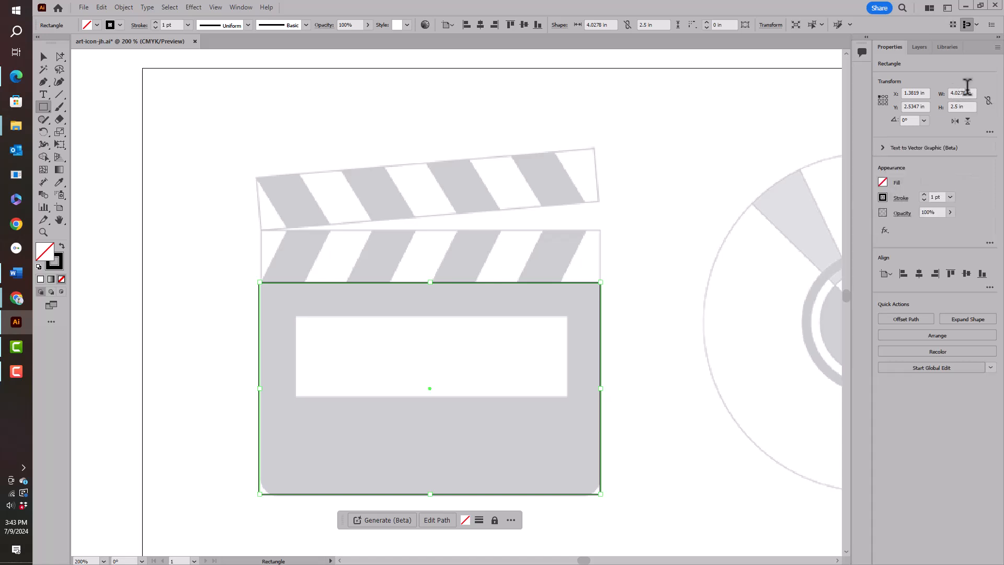
pyautogui.click(961, 92)
pyautogui.doubleClick(961, 93)
pyautogui.write('4')
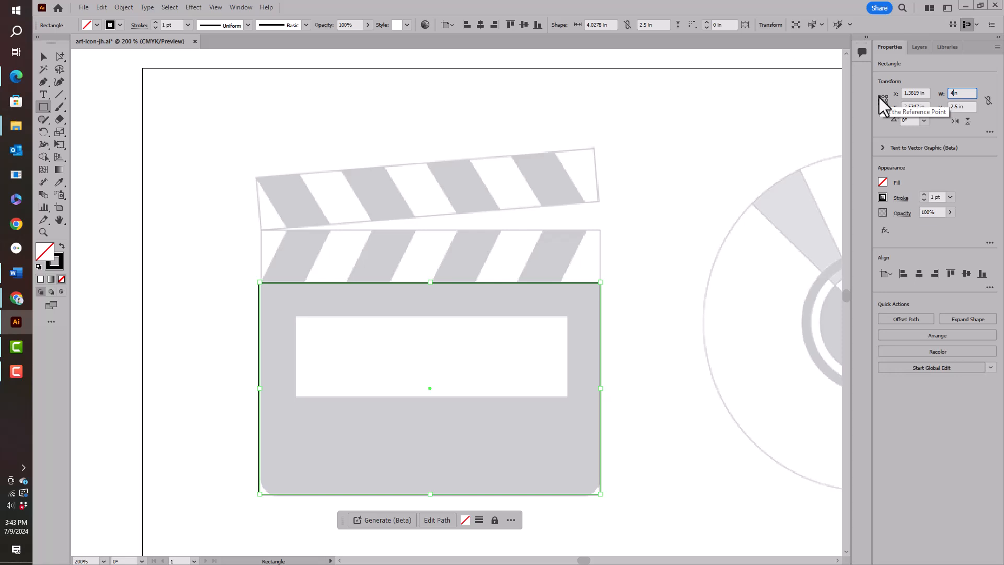
pyautogui.press('Return')
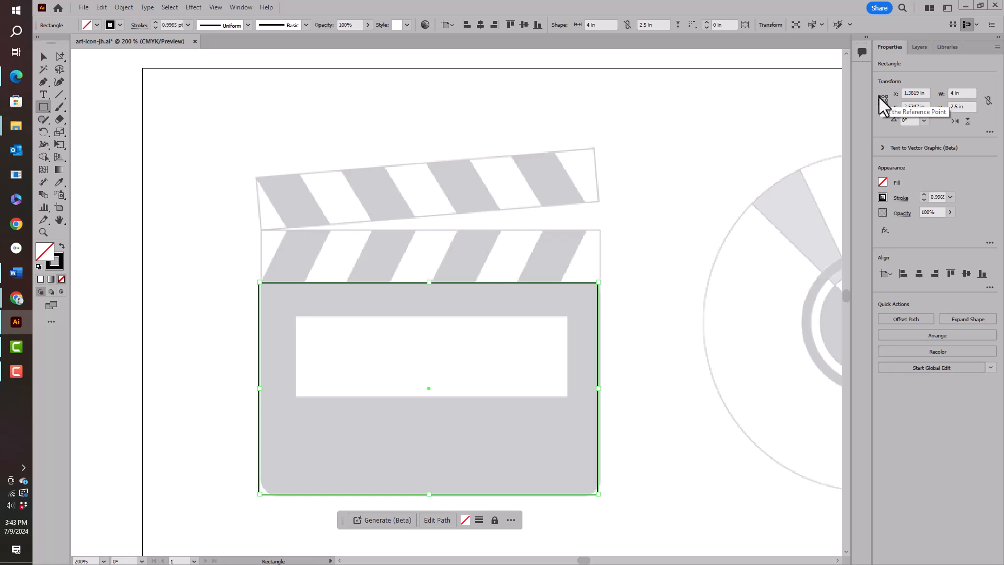
# Copy the clapperboard body rectangle, paste the copy directly in front, and expand the icons layer.
pyautogui.click(44, 56)
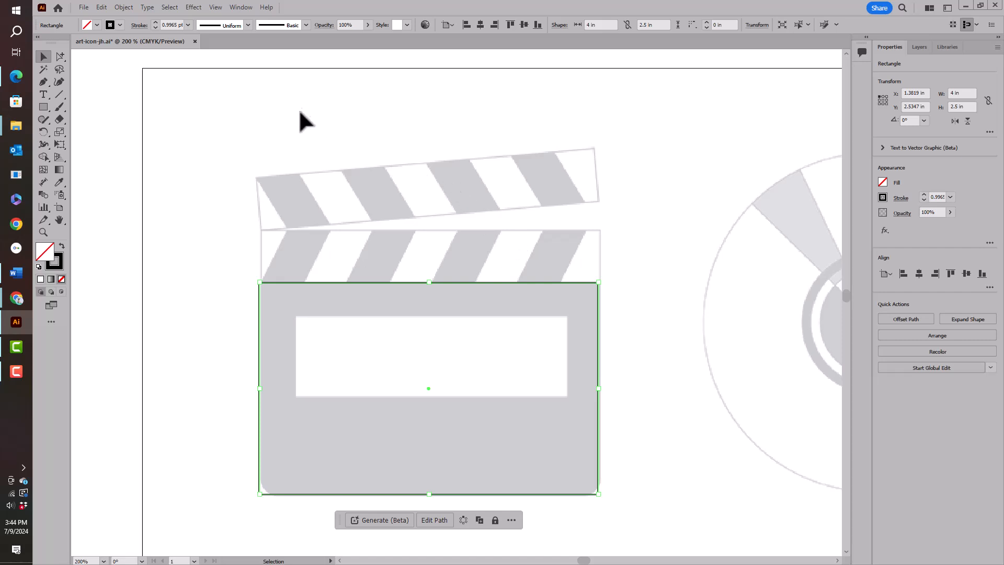
pyautogui.click(103, 4)
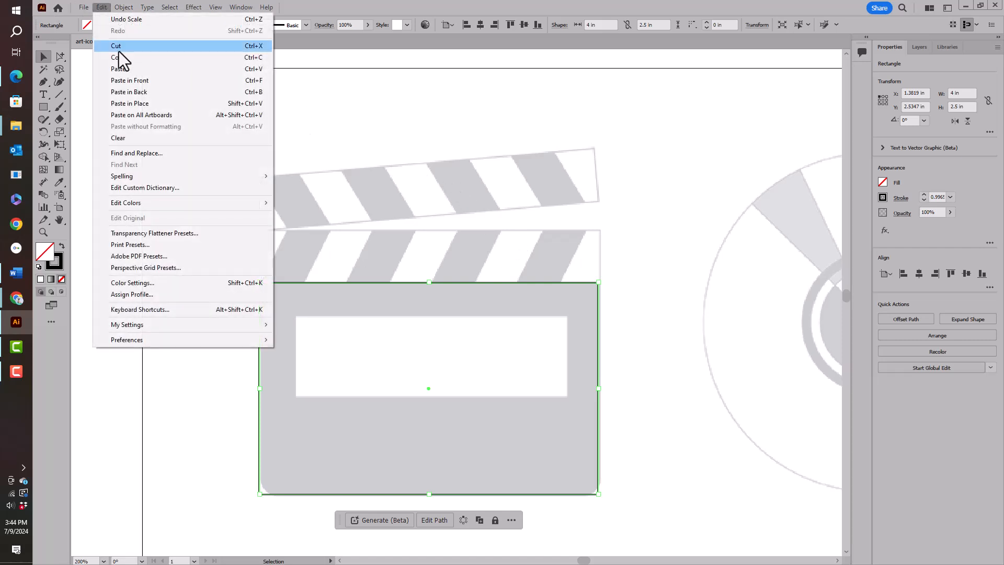
pyautogui.click(124, 60)
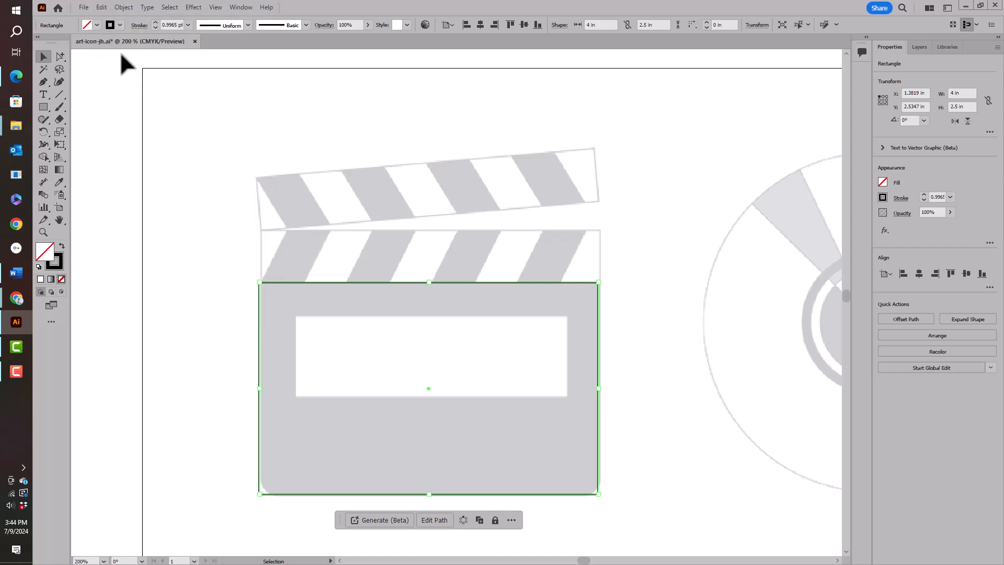
pyautogui.click(102, 9)
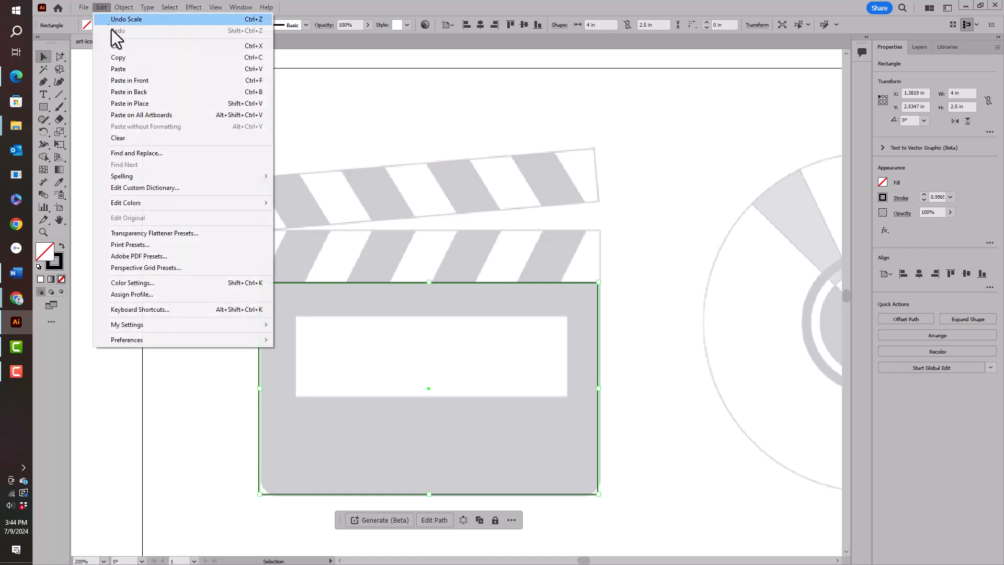
pyautogui.click(134, 80)
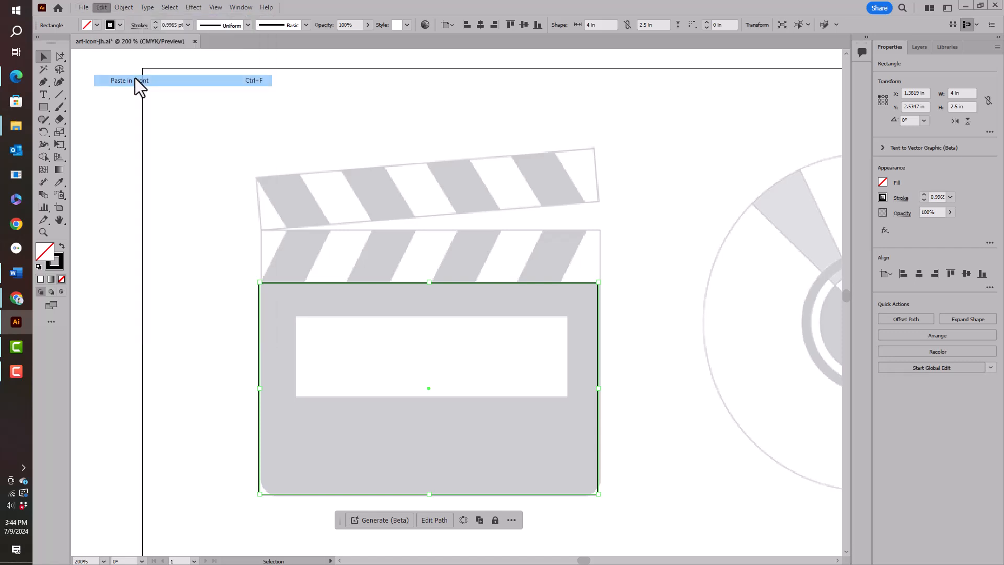
pyautogui.click(927, 44)
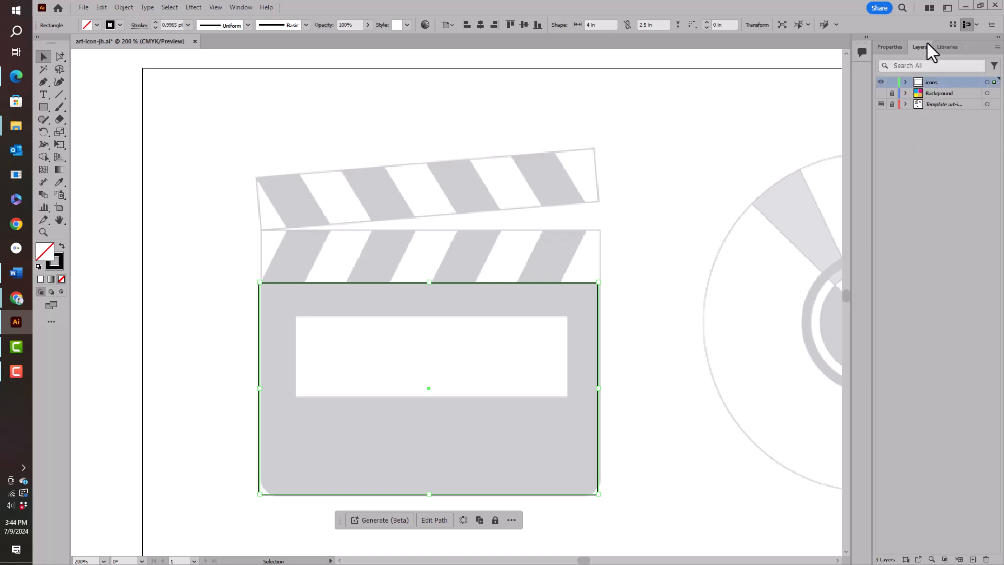
pyautogui.click(905, 82)
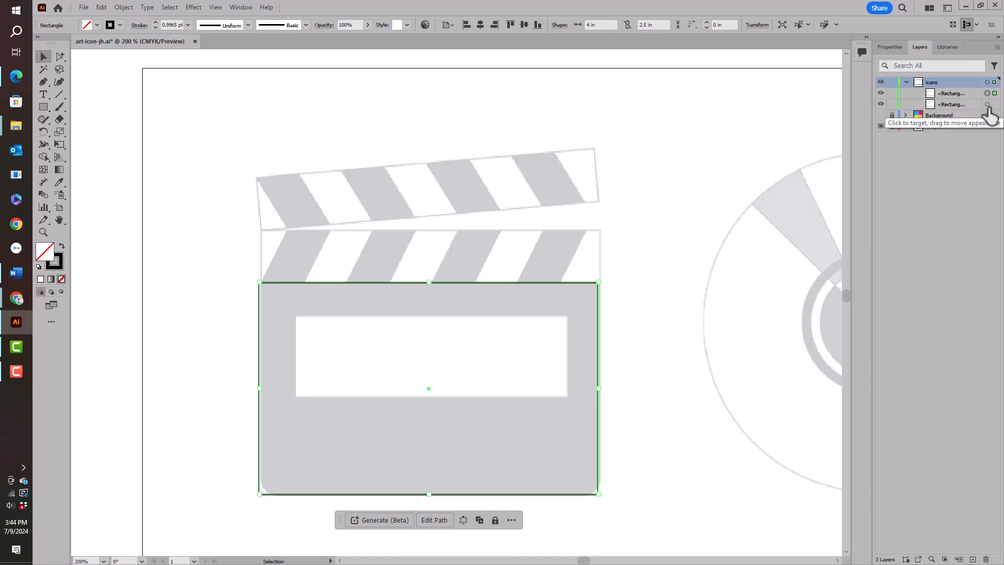
# Using the bottom-left reference point, move the pasted rectangle to Y 2.5347 in and reduce its height to a quarter, 0.625 in.
pyautogui.click(894, 48)
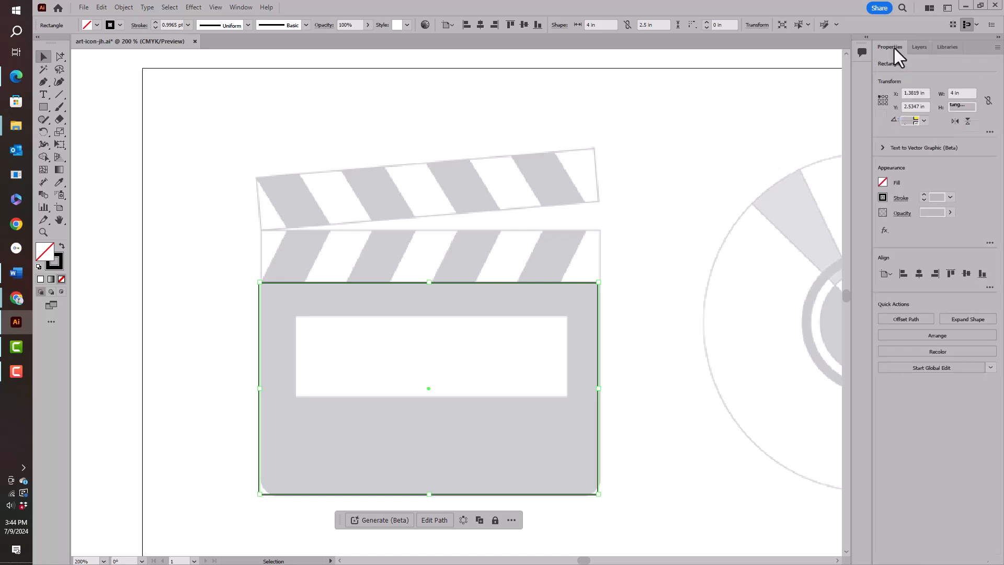
pyautogui.click(880, 104)
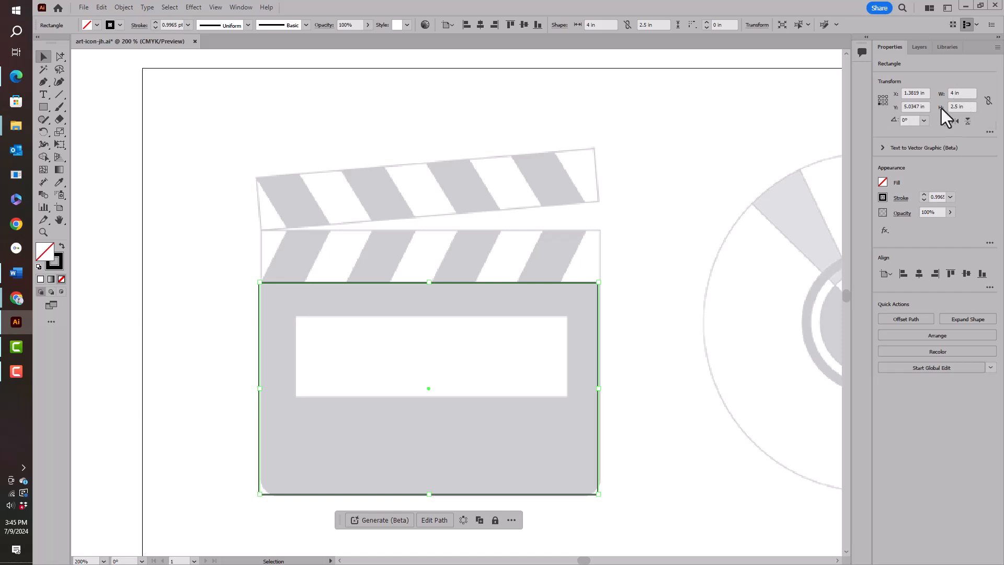
pyautogui.click(925, 107)
pyautogui.press('Return')
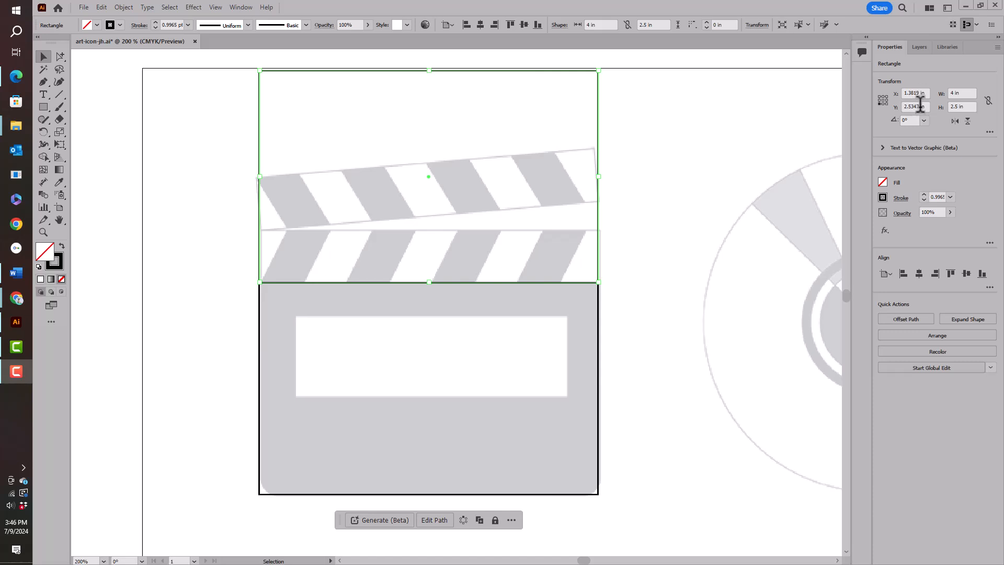
pyautogui.click(968, 105)
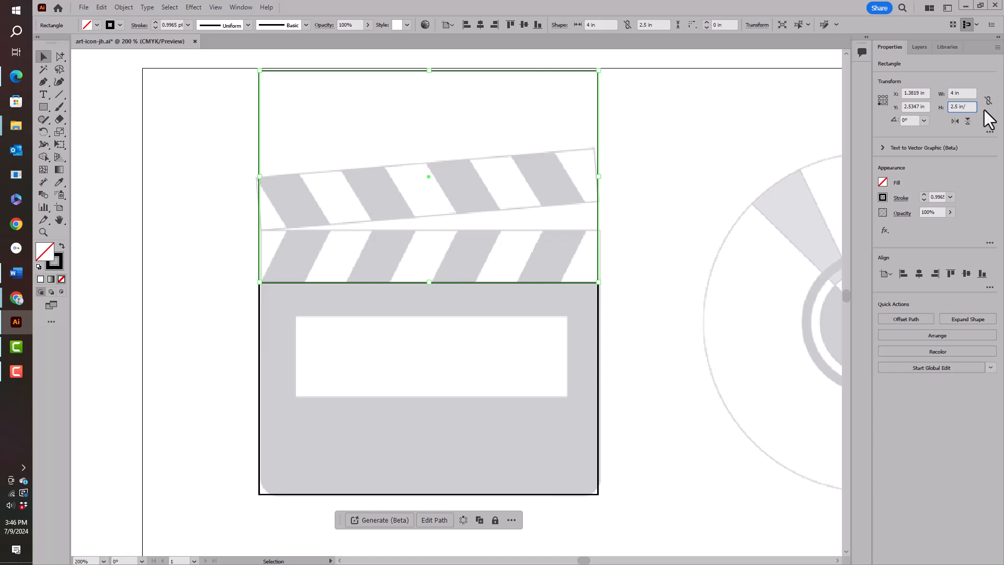
pyautogui.press('Return')
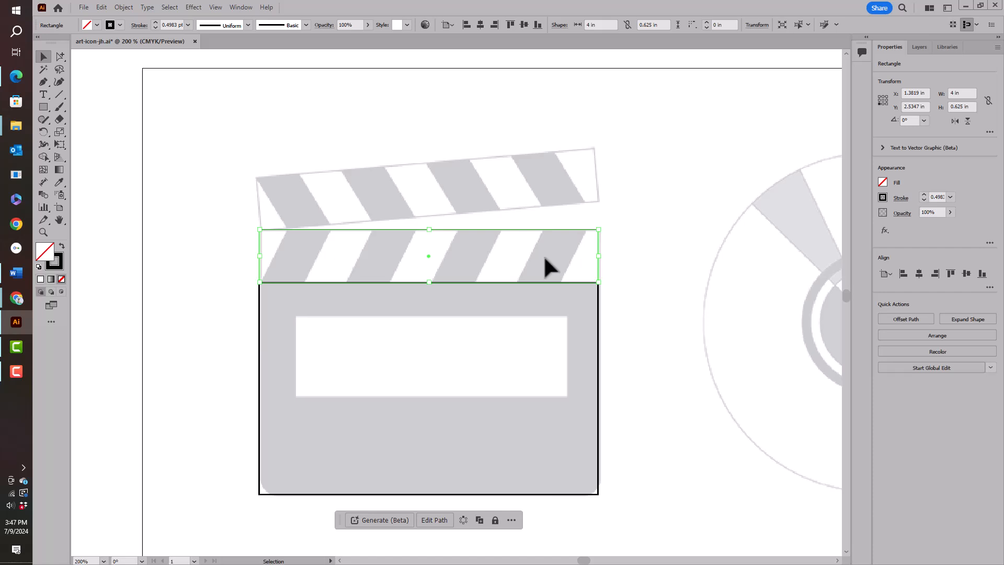
# Copy the striped band's rectangle, paste it in front, and divide the copy's width by 8 to make it 0.5 in.
pyautogui.click(101, 8)
pyautogui.click(114, 57)
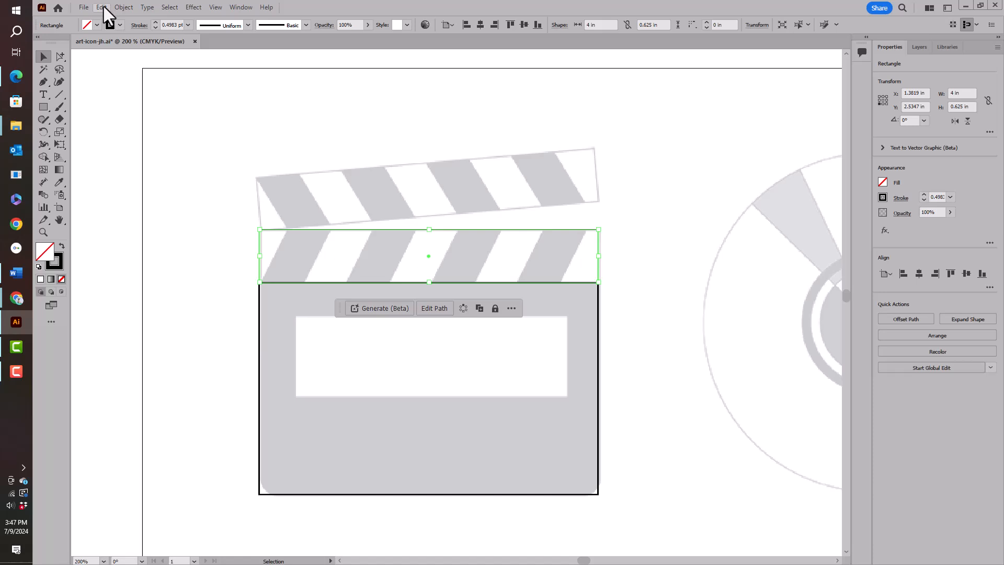
pyautogui.click(103, 8)
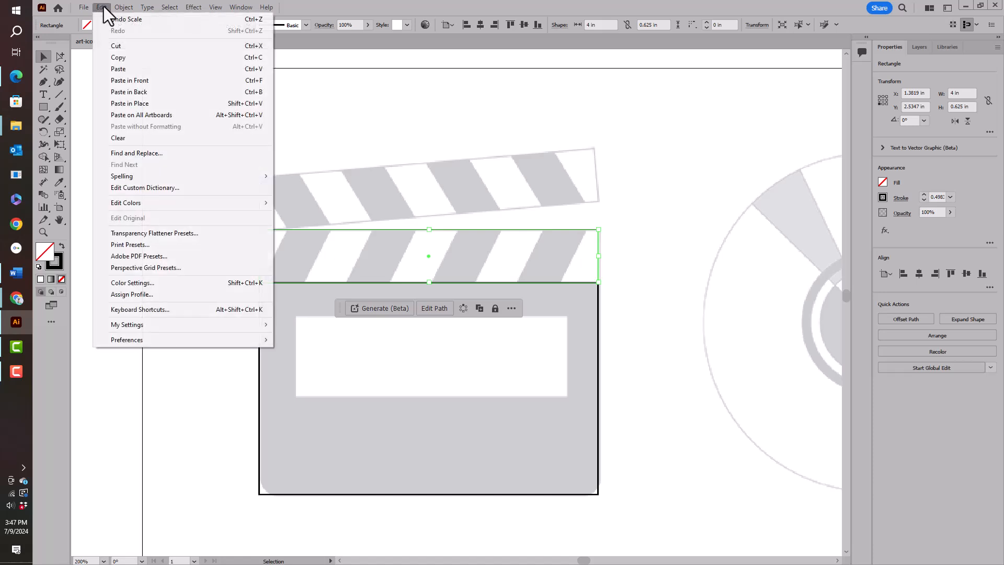
pyautogui.click(130, 81)
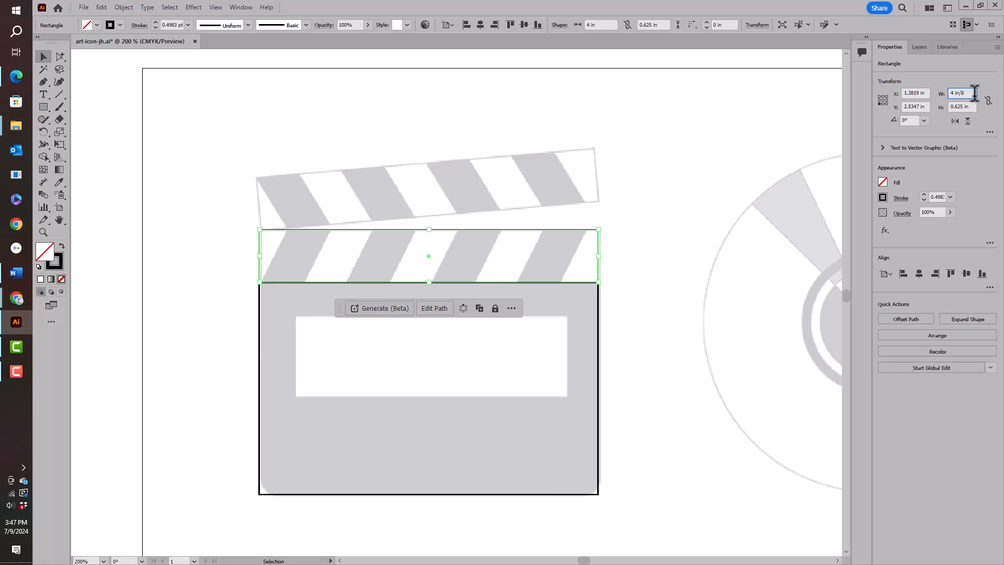
pyautogui.press('Return')
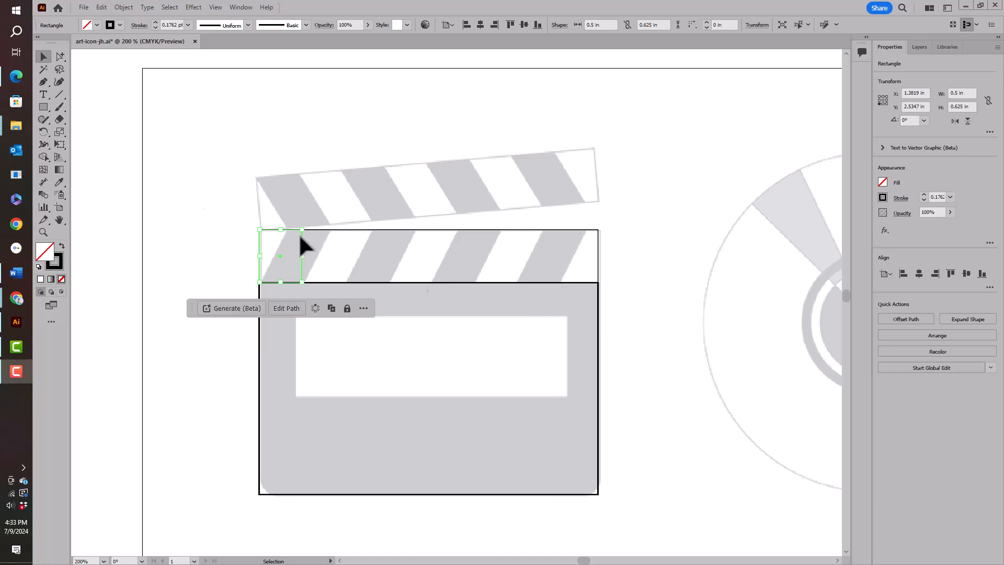
# Copy the large clapperboard body rectangle and paste the copy directly in front of it.
pyautogui.click(598, 355)
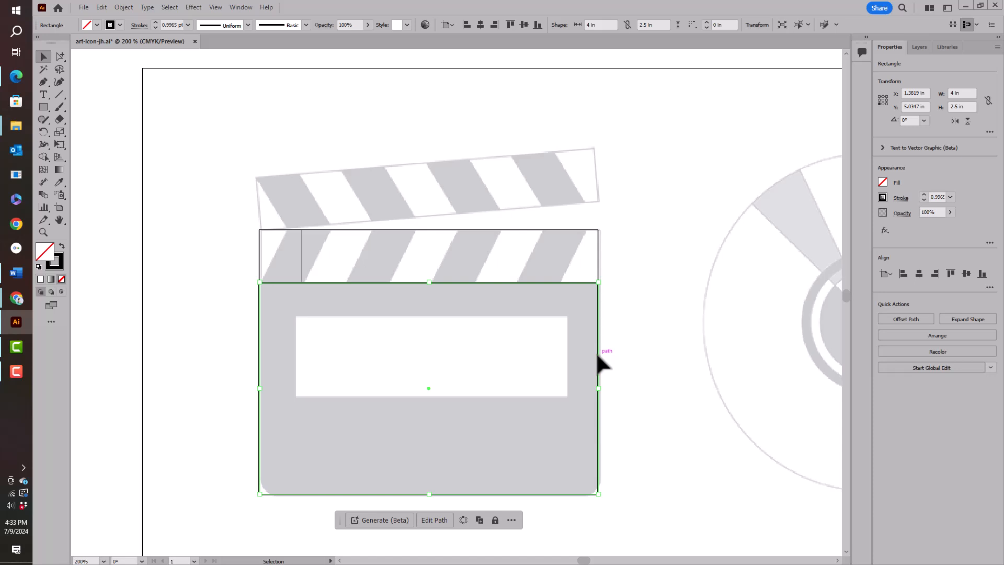
pyautogui.click(104, 7)
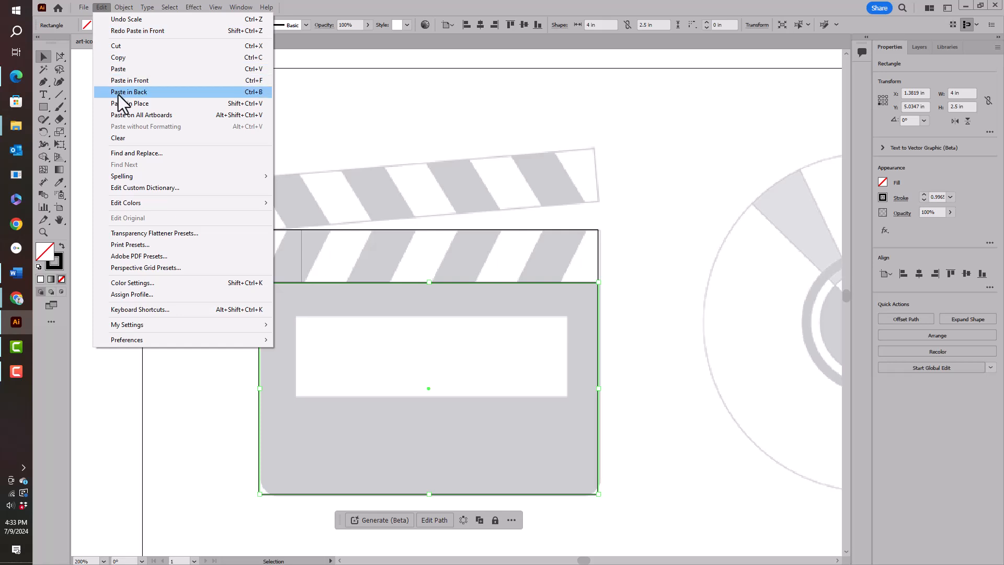
pyautogui.click(128, 60)
pyautogui.click(100, 9)
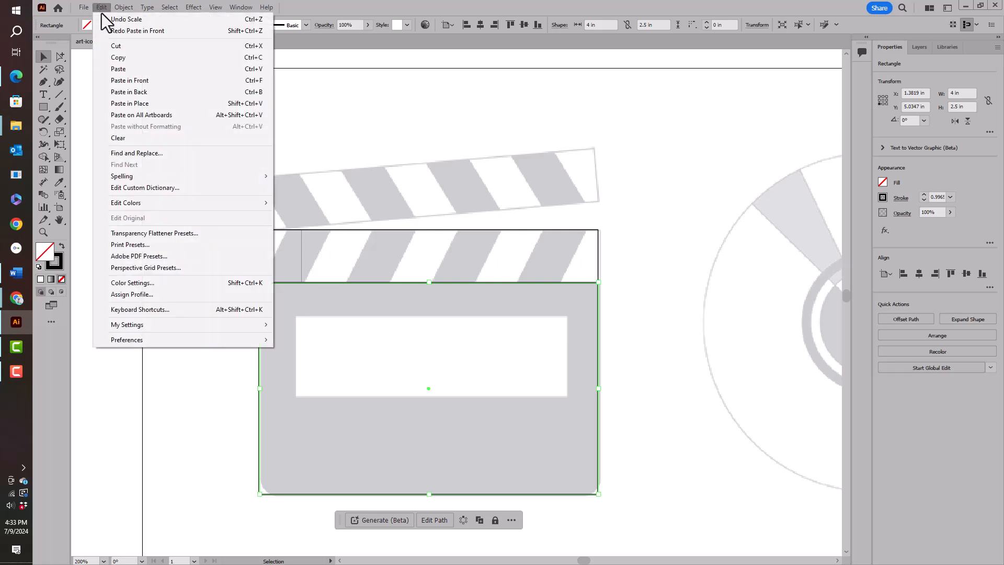
pyautogui.click(121, 80)
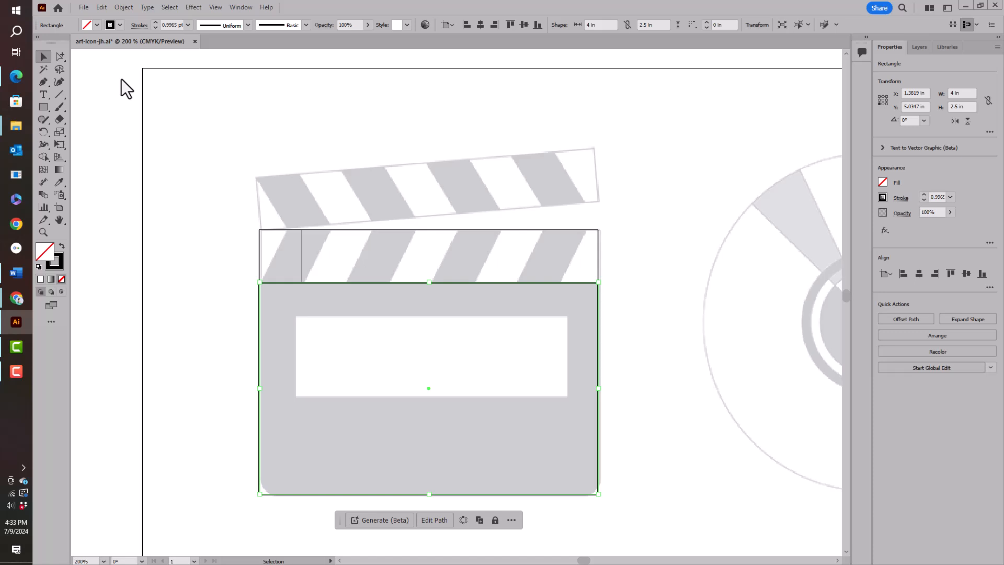
# Scale the pasted body rectangle inward about its centre to about 3.13 by 1.50 in, meeting the white label's left edge.
pyautogui.click(59, 133)
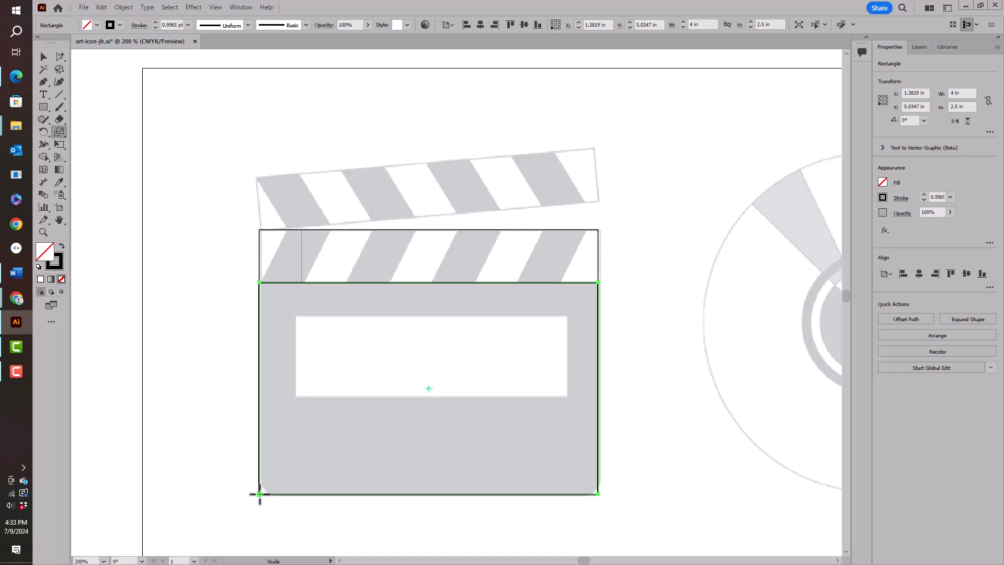
pyautogui.moveTo(259, 494); pyautogui.dragTo(287, 457)
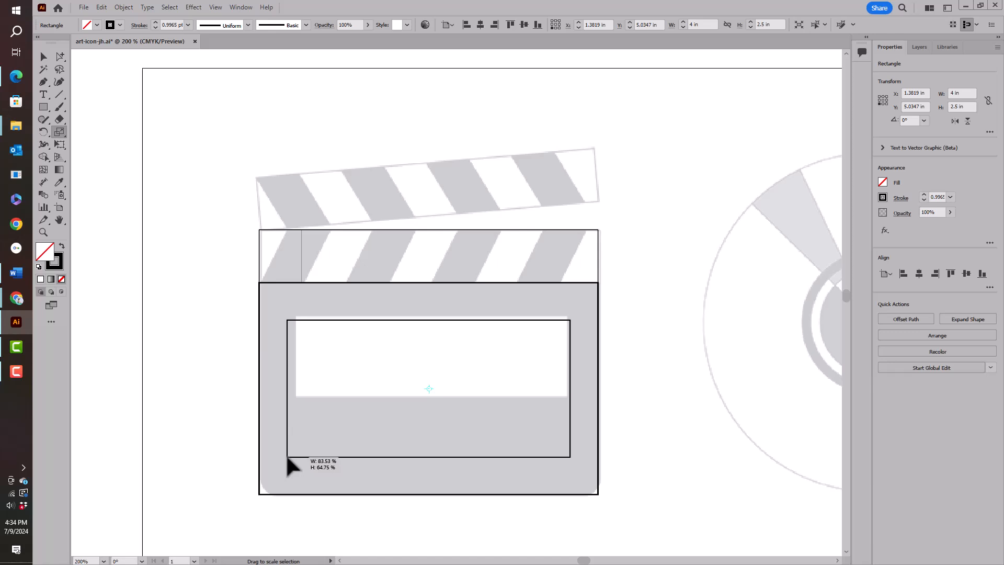
pyautogui.moveTo(287, 456); pyautogui.dragTo(288, 455)
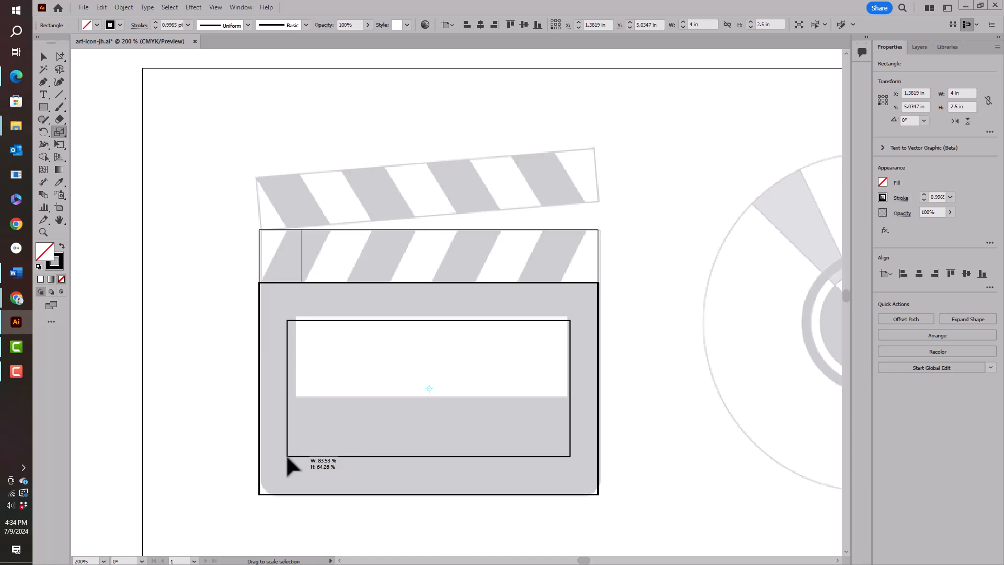
pyautogui.moveTo(287, 457); pyautogui.dragTo(290, 452)
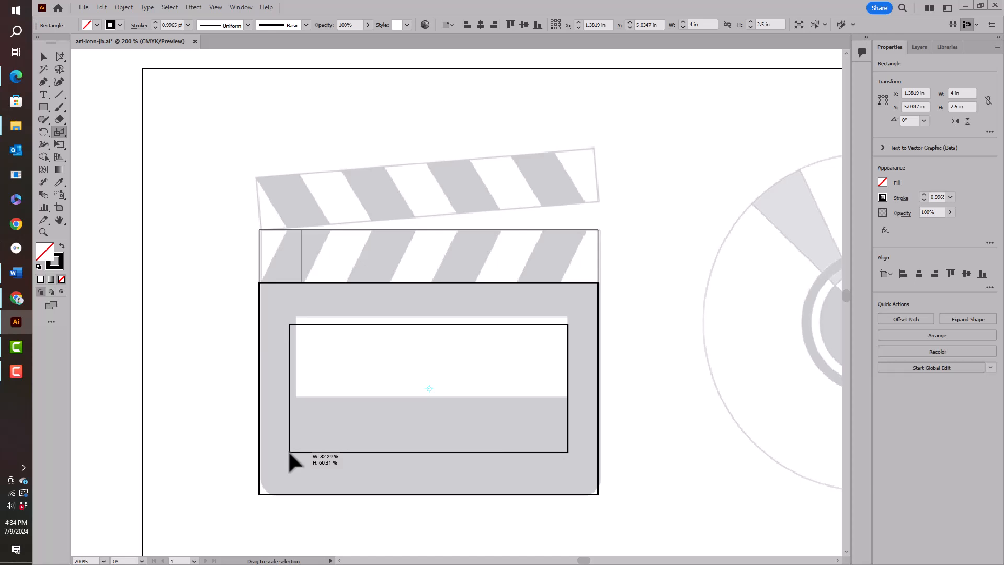
pyautogui.moveTo(289, 453); pyautogui.dragTo(295, 452)
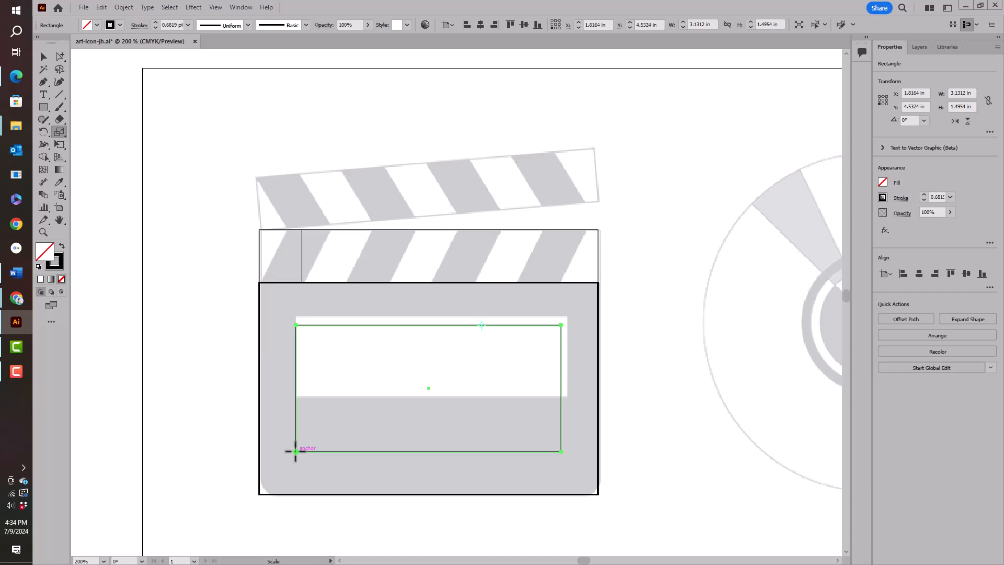
# Scale the inner rectangle from its opposite corners to fit the template's white label, about 3.21 by 0.96 in, and deselect it.
pyautogui.moveTo(296, 451); pyautogui.dragTo(306, 410)
pyautogui.moveTo(307, 407)
pyautogui.mouseDown()
pyautogui.moveTo(307, 396)
pyautogui.moveTo(296, 397)
pyautogui.mouseUp()
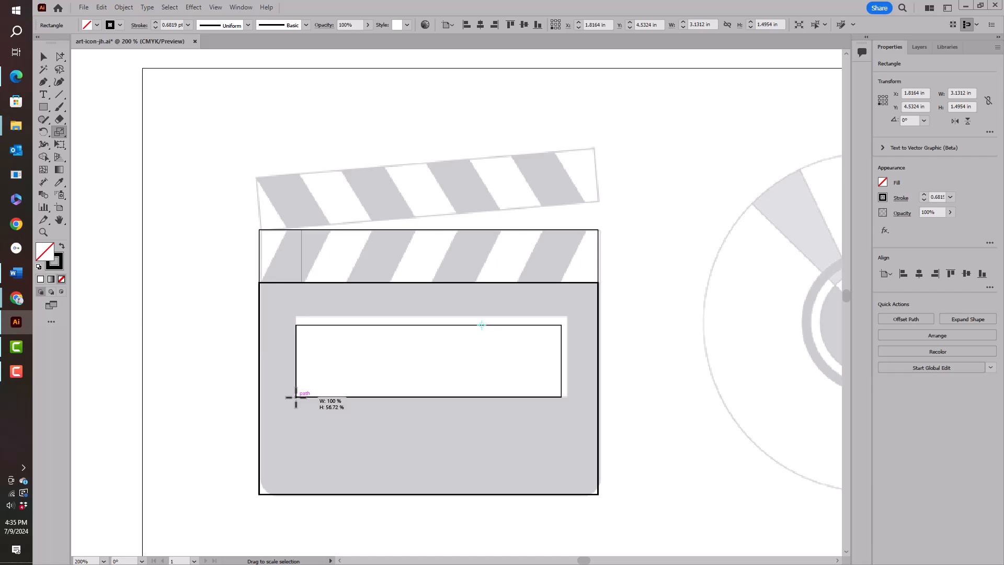
pyautogui.moveTo(296, 397); pyautogui.dragTo(296, 397)
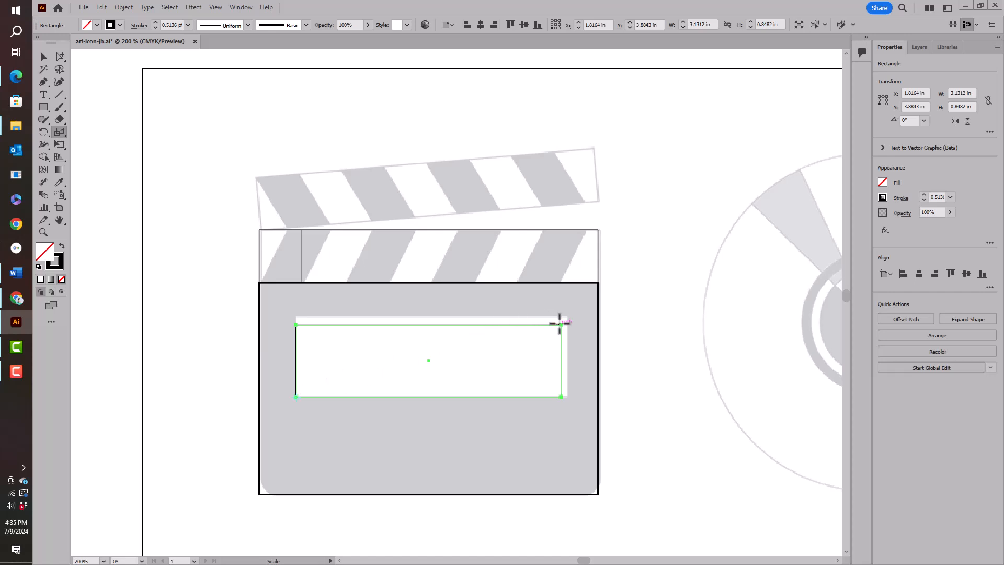
pyautogui.moveTo(561, 325)
pyautogui.mouseDown()
pyautogui.moveTo(570, 329)
pyautogui.moveTo(569, 316)
pyautogui.mouseUp()
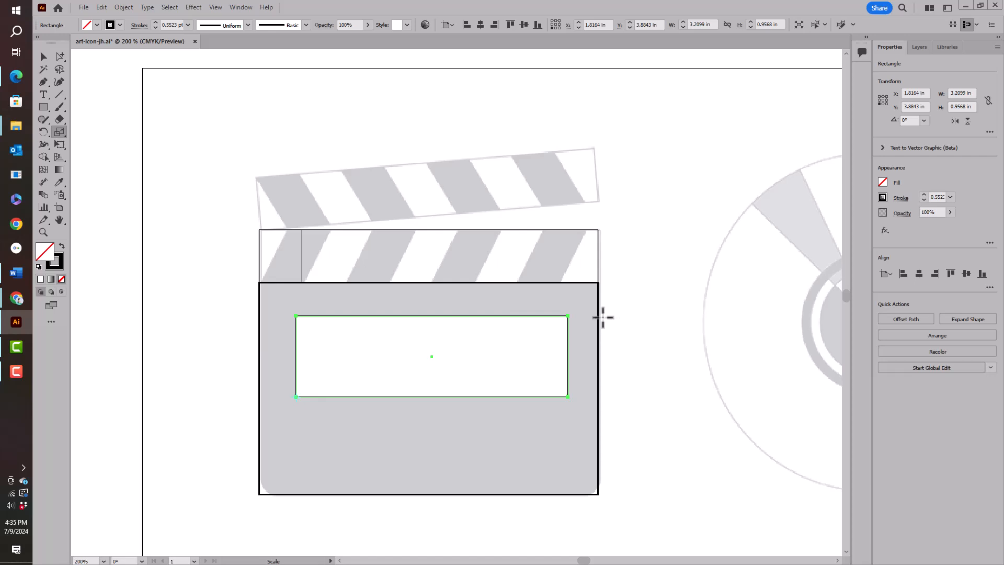
pyautogui.press('ctrl')
pyautogui.keyDown('ctrl'); pyautogui.click(661, 307); pyautogui.keyUp('ctrl')
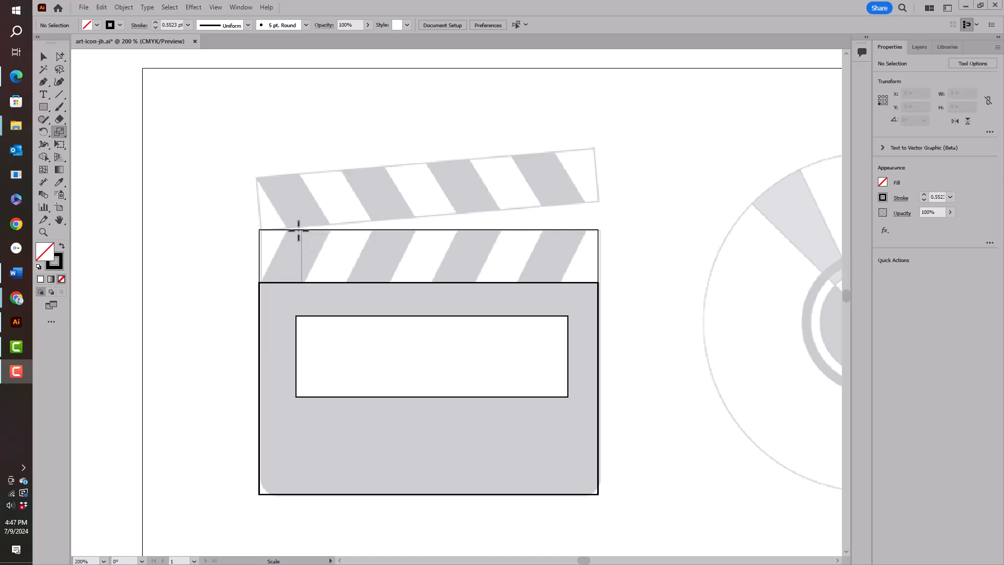
# Shear the 0.5 in wide rectangle from its bottom-left corner to match the slant of the band's first stripe.
pyautogui.click(61, 134)
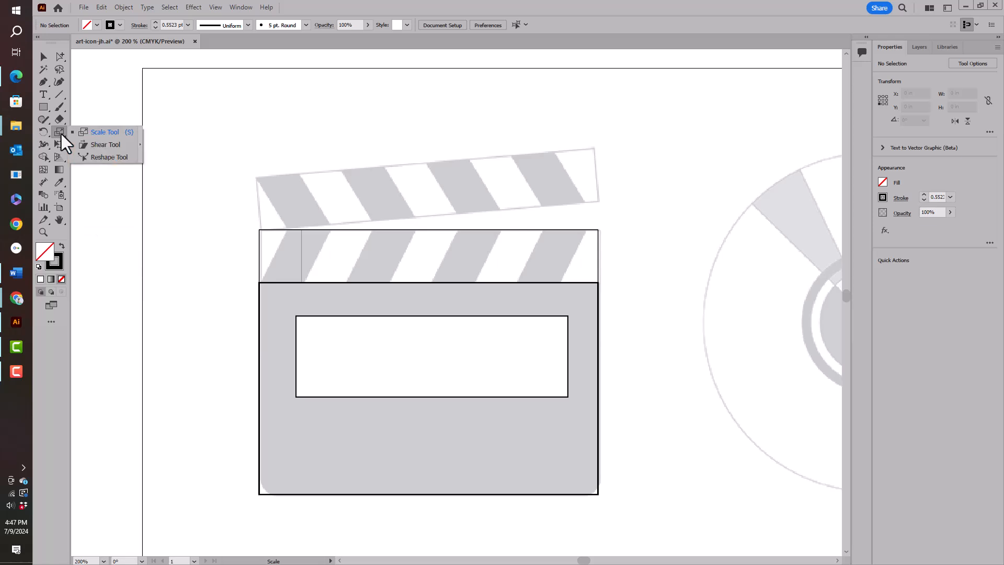
pyautogui.click(92, 142)
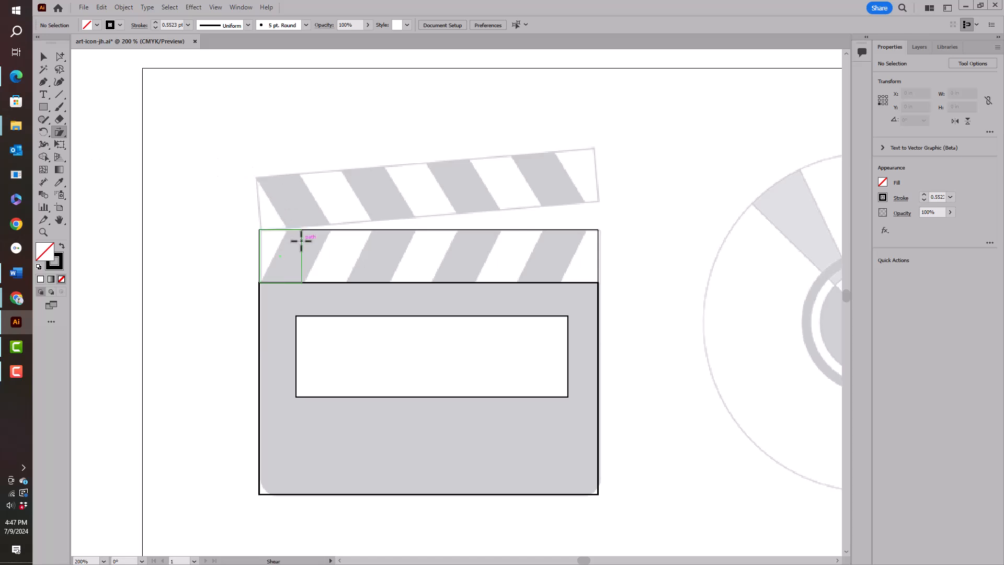
pyautogui.press('ctrl')
pyautogui.keyDown('ctrl'); pyautogui.click(300, 241); pyautogui.keyUp('ctrl')
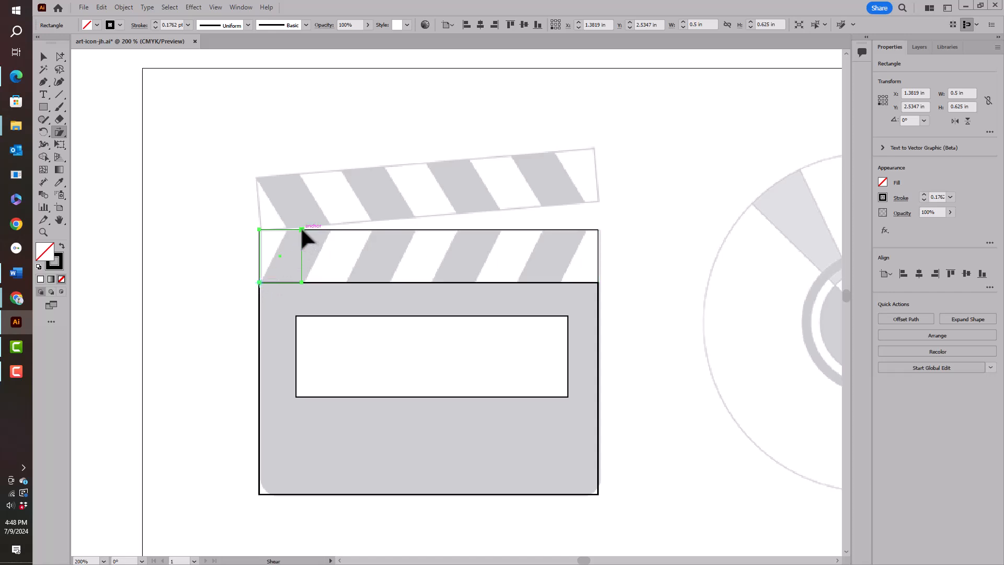
pyautogui.moveTo(301, 229); pyautogui.dragTo(330, 230)
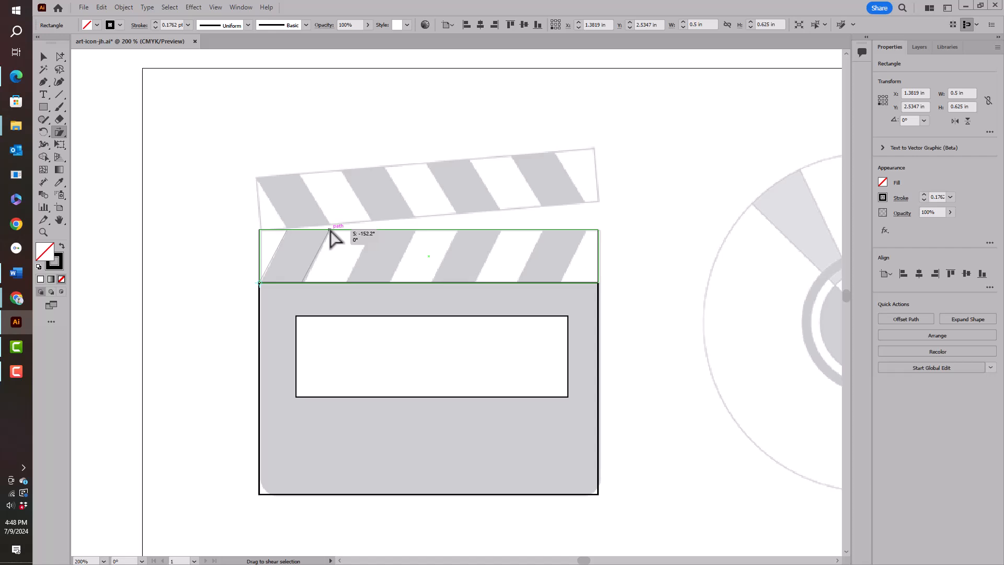
pyautogui.moveTo(330, 231); pyautogui.dragTo(330, 231)
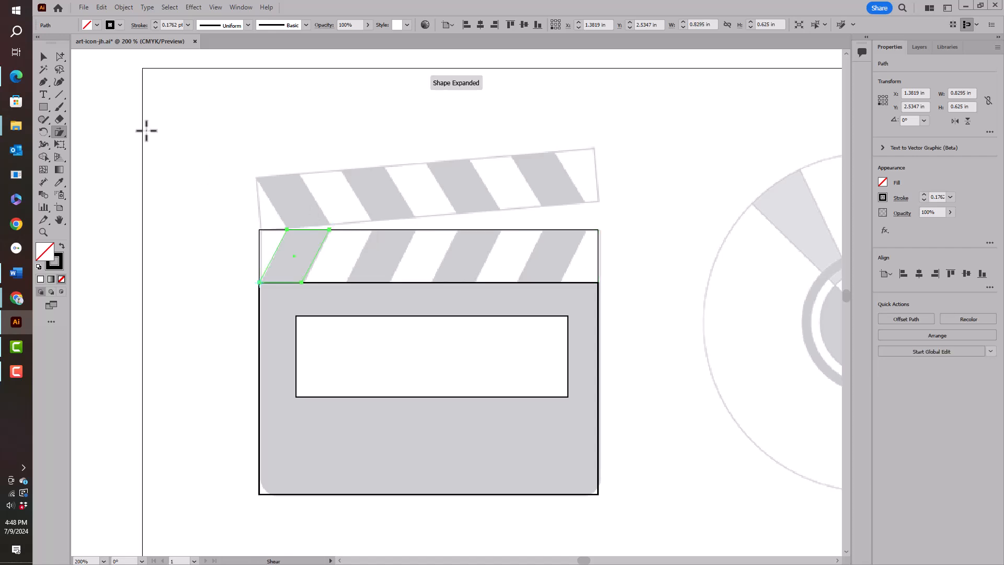
# Create a copy of the slanted stripe moved 1 in horizontally and 0 in vertically.
pyautogui.click(42, 55)
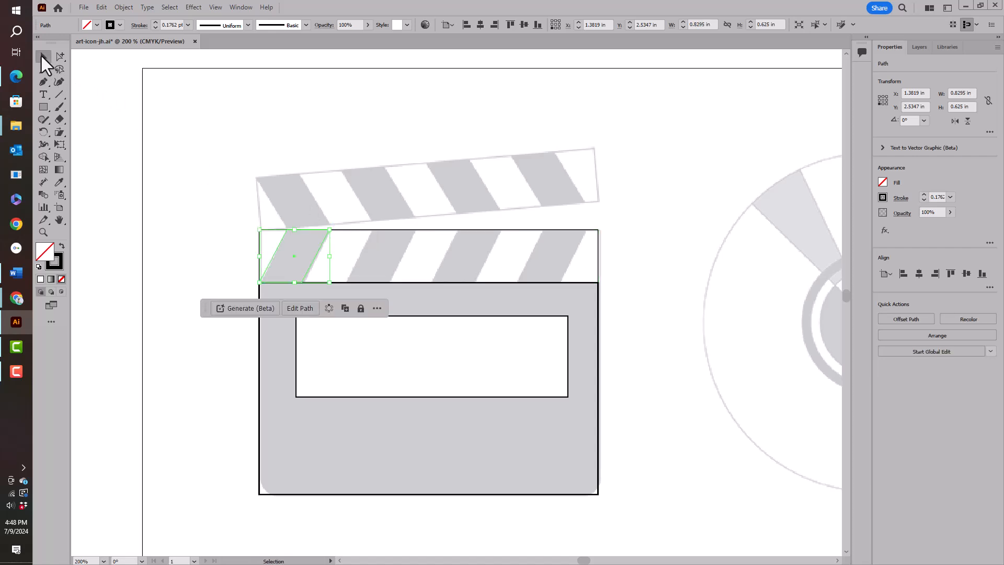
pyautogui.doubleClick(40, 52)
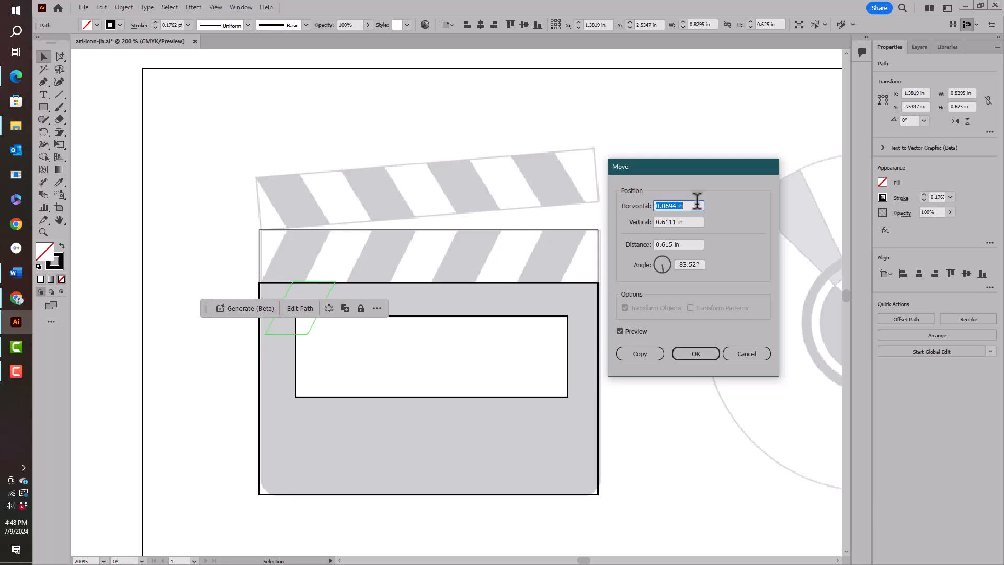
pyautogui.write('1')
pyautogui.press('Tab')
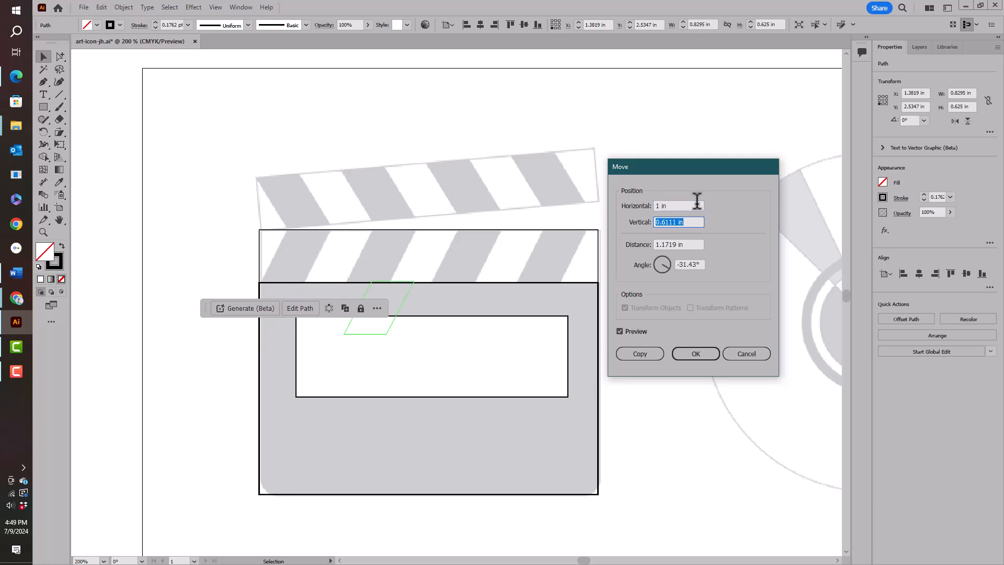
pyautogui.write('0')
pyautogui.press('Tab')
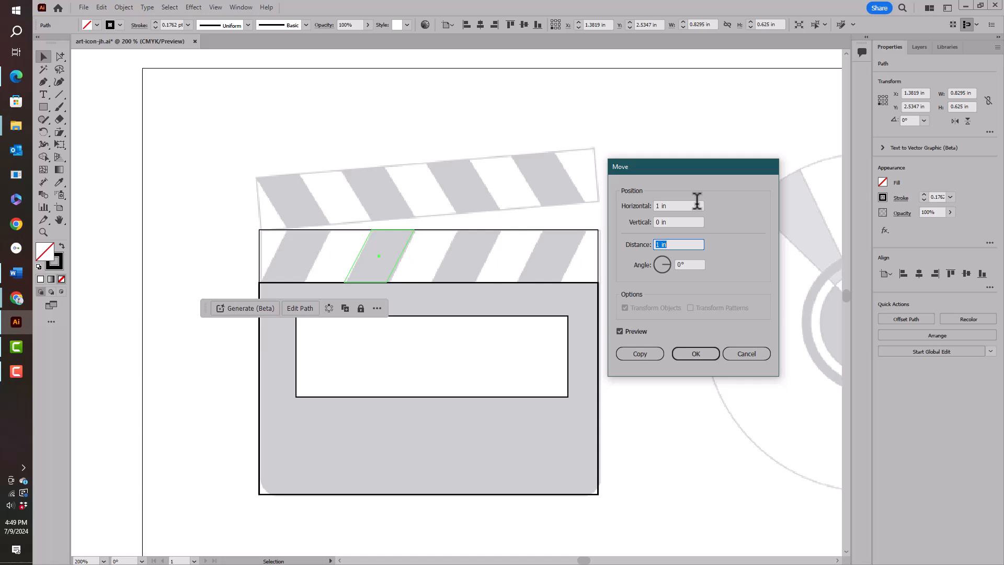
pyautogui.click(641, 354)
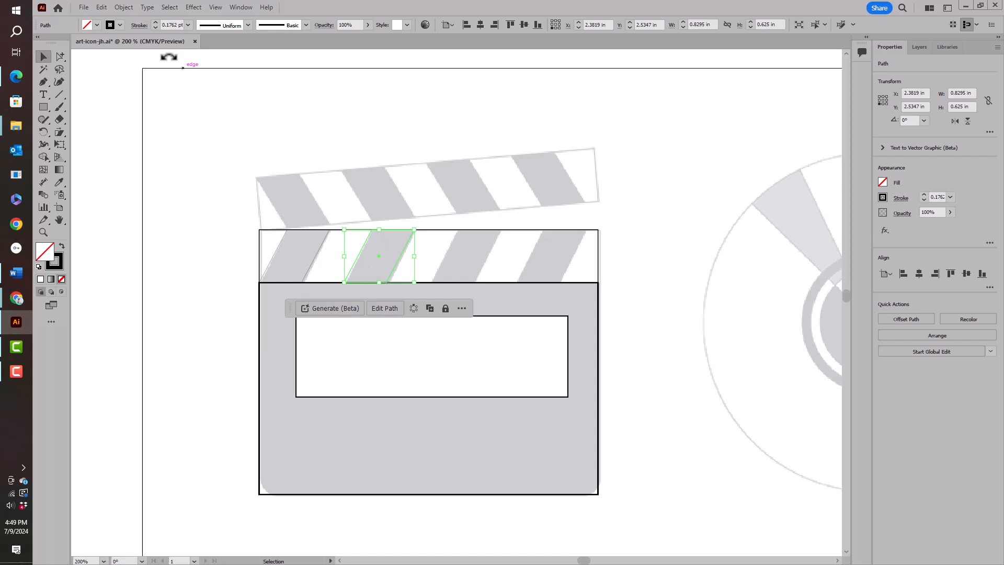
# Repeat the copy-and-move transformation twice to add the third and fourth stripes.
pyautogui.click(124, 8)
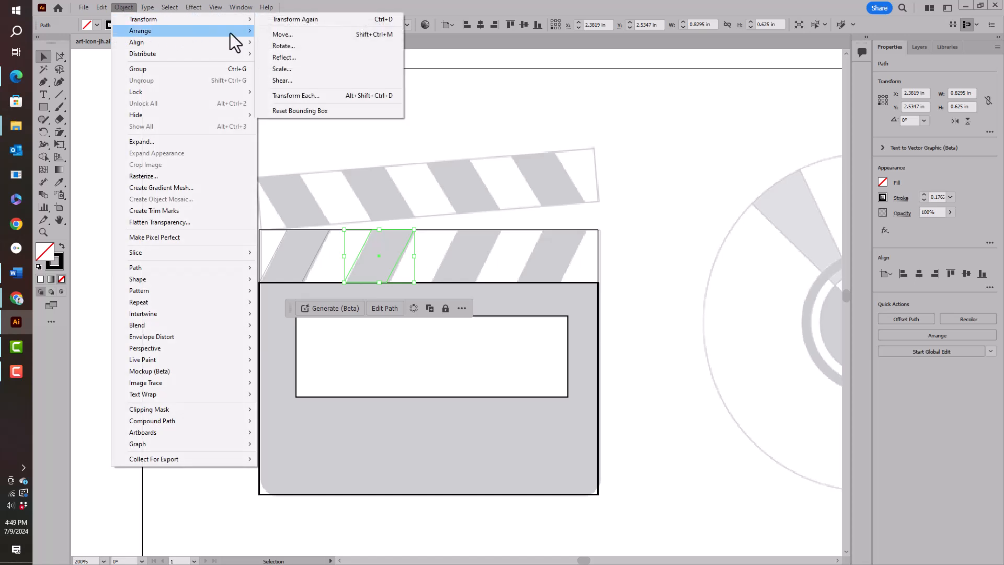
pyautogui.click(297, 20)
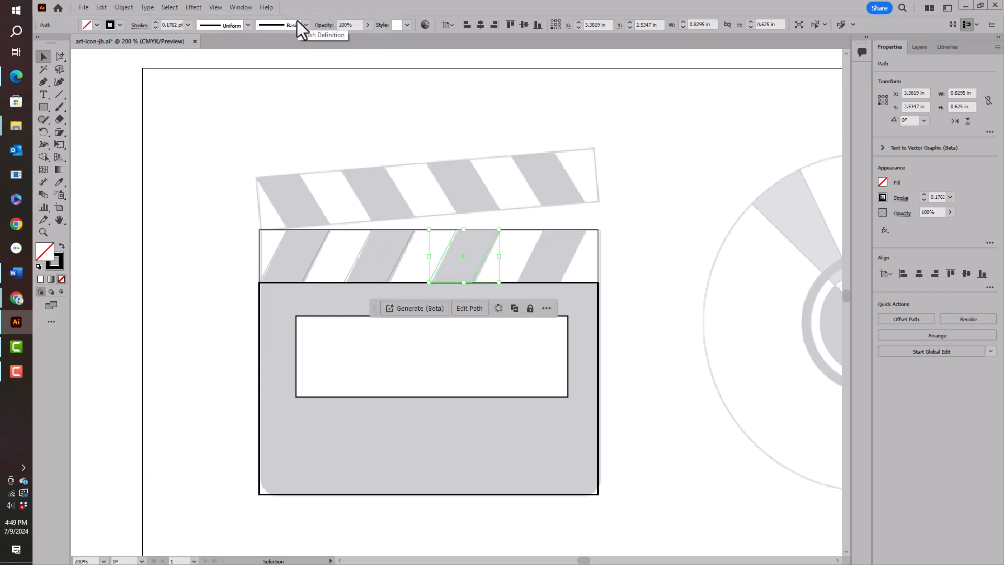
pyautogui.click(124, 8)
pyautogui.moveTo(142, 21)
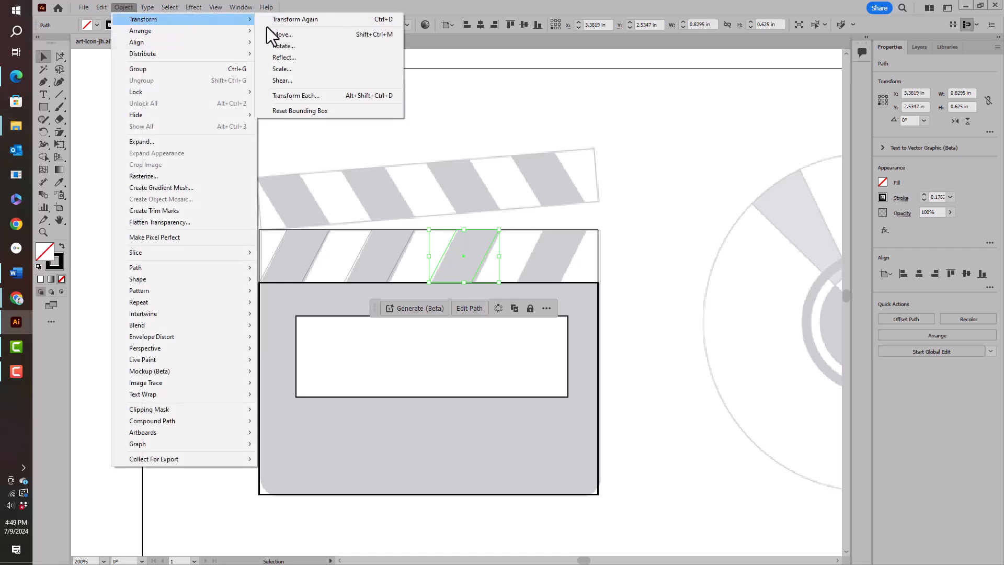
pyautogui.click(276, 21)
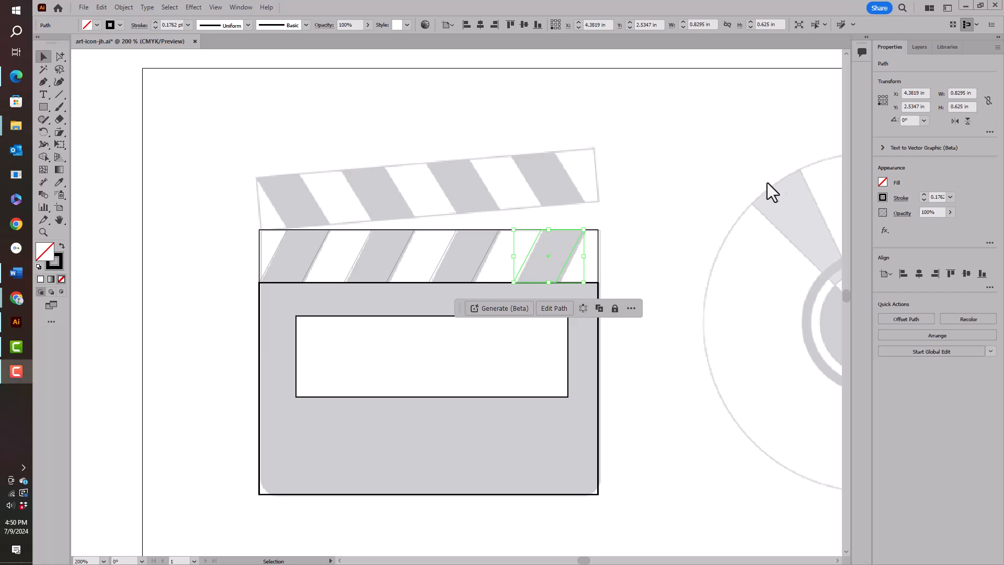
# Nudge the second, third and fourth stripes slightly to the right to match the template, with the second at X 2.4097 in.
pyautogui.click(365, 246)
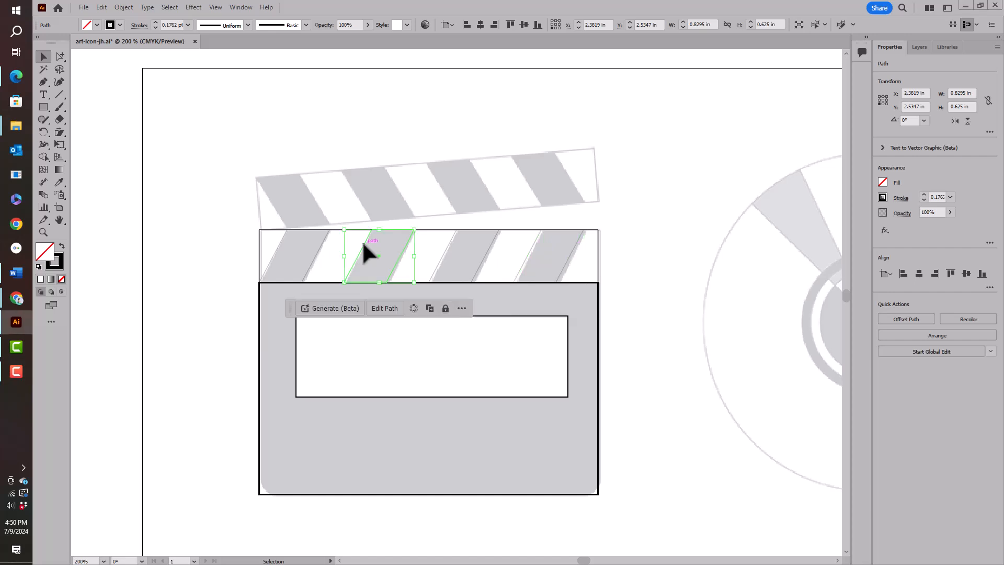
pyautogui.press('Right')
pyautogui.press('Right')
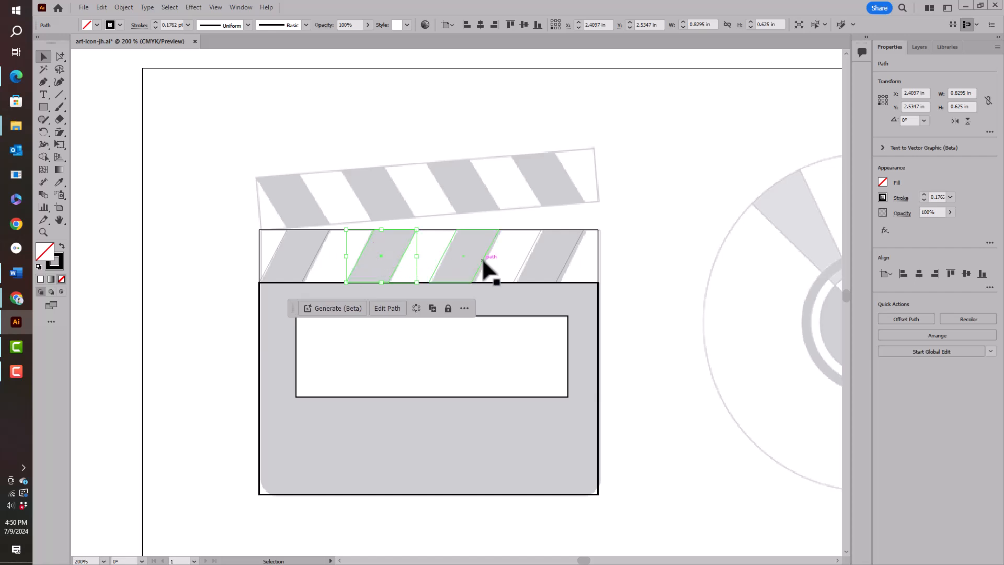
pyautogui.click(482, 260)
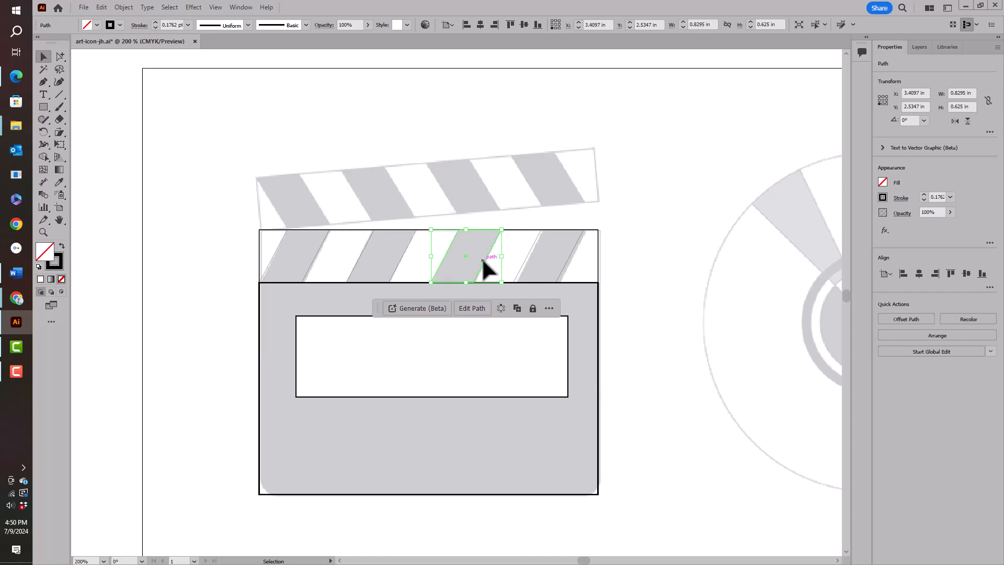
pyautogui.click(574, 257)
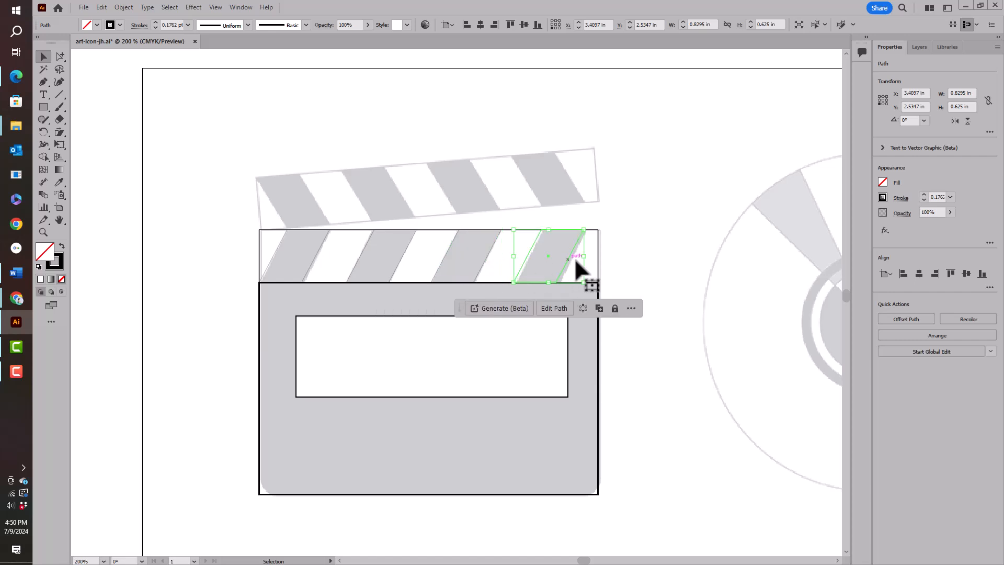
pyautogui.click(620, 255)
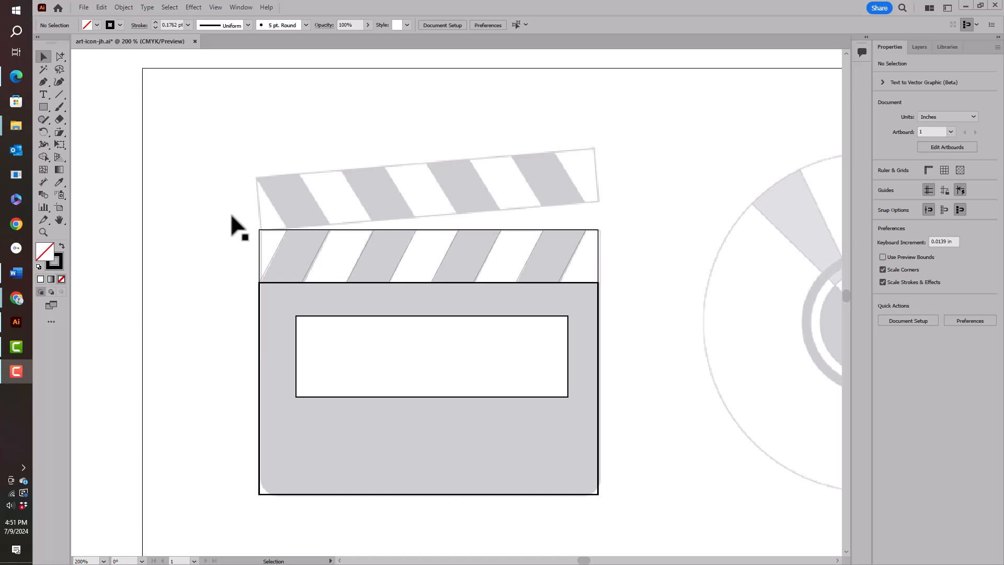
# Group the four stripes with the band's rectangle and expand the new group within the icons layer.
pyautogui.moveTo(227, 211); pyautogui.dragTo(354, 257)
pyautogui.moveTo(358, 263); pyautogui.dragTo(610, 267)
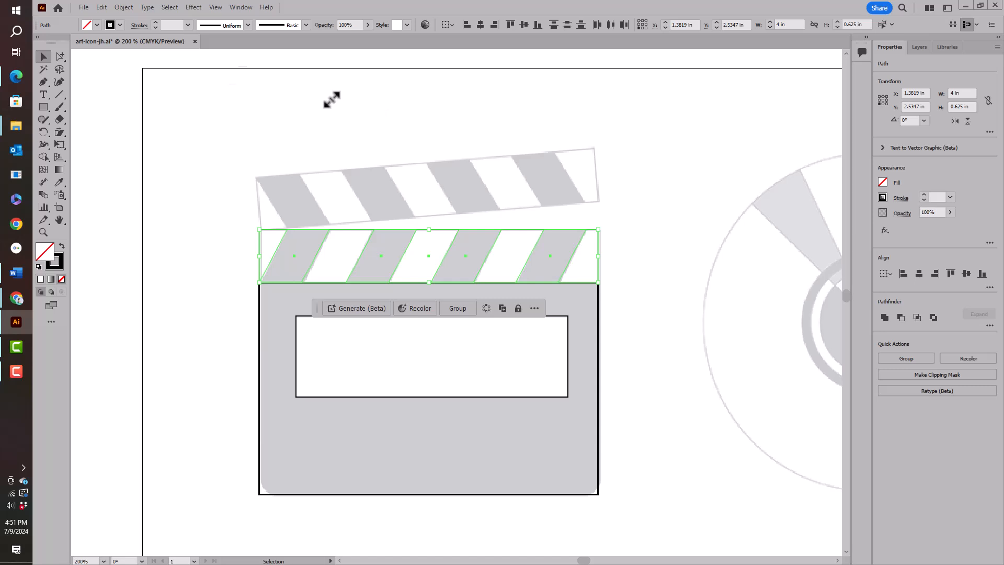
pyautogui.click(125, 8)
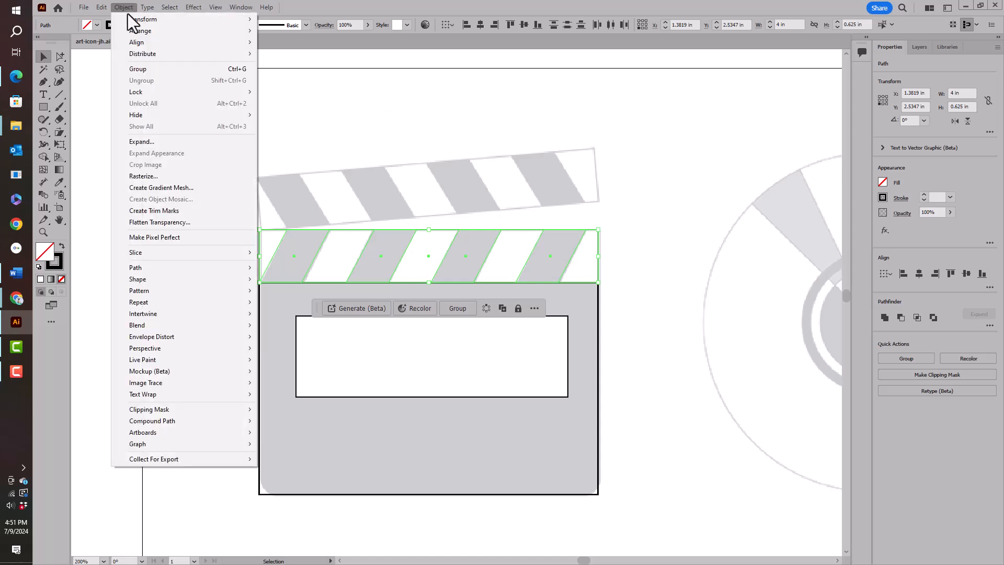
pyautogui.click(143, 70)
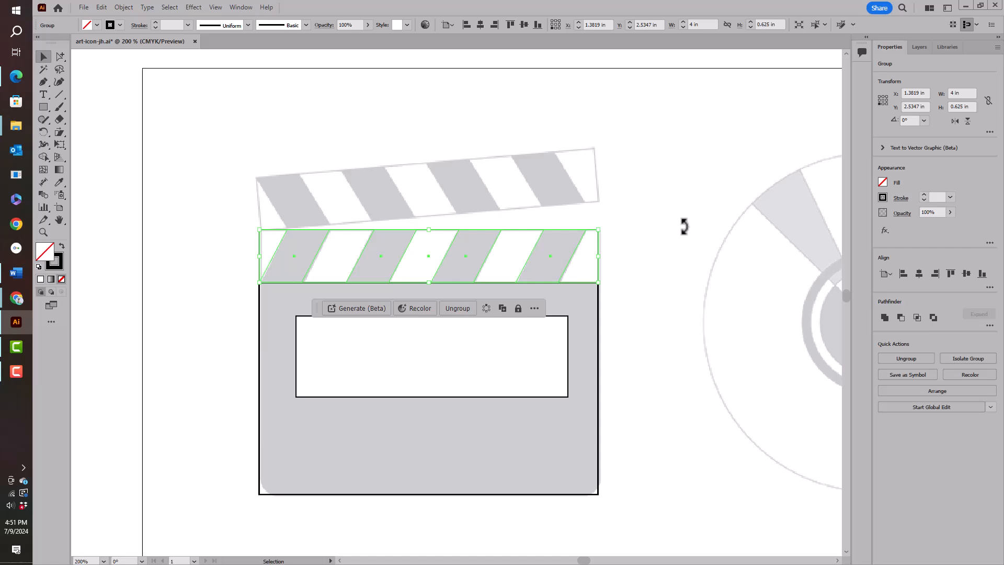
pyautogui.click(921, 48)
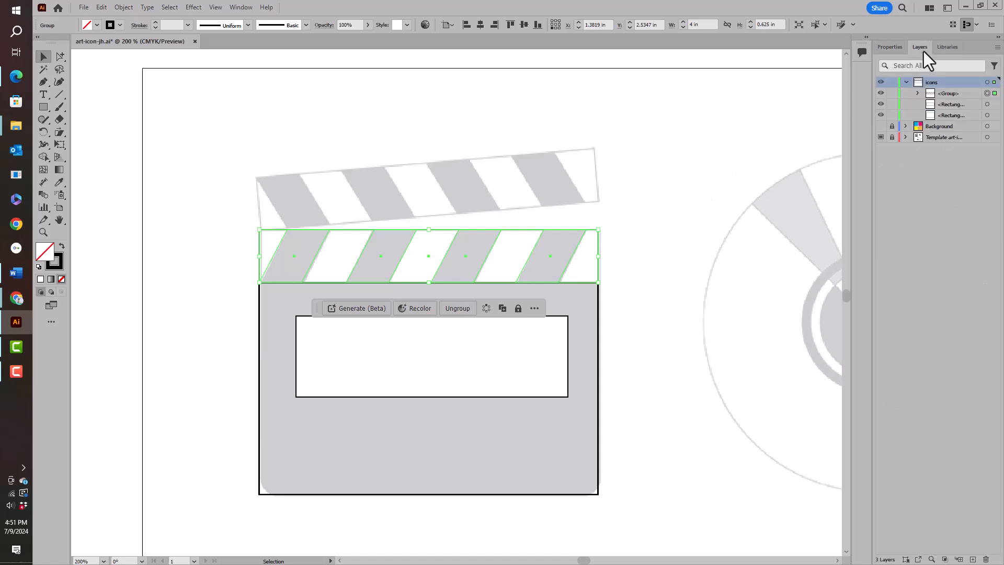
pyautogui.click(918, 93)
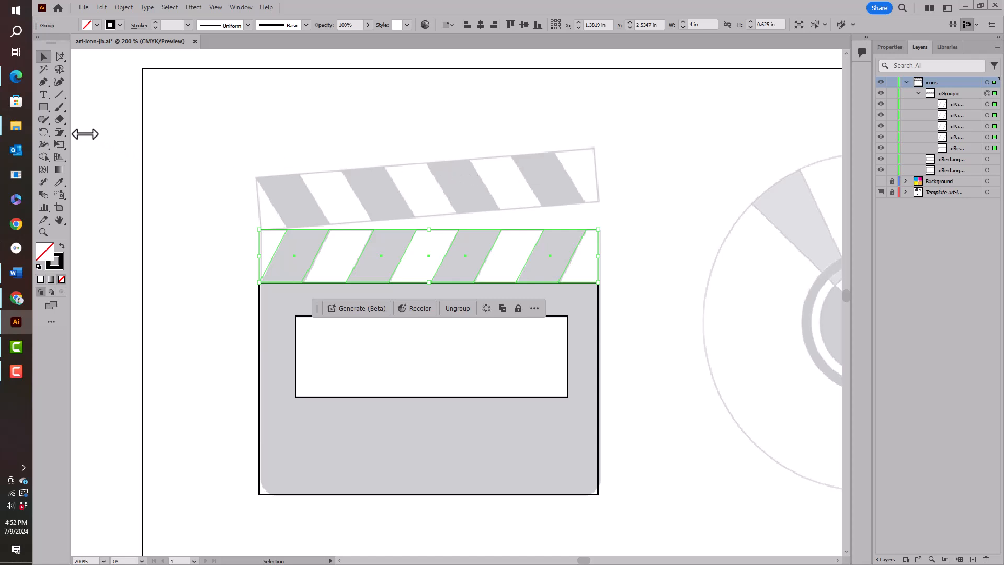
# Reflect a copy of the striped band group across the horizontal axis and move it straight up onto the lower band's upper edge.
pyautogui.click(46, 134)
pyautogui.moveTo(46, 134); pyautogui.dragTo(78, 140)
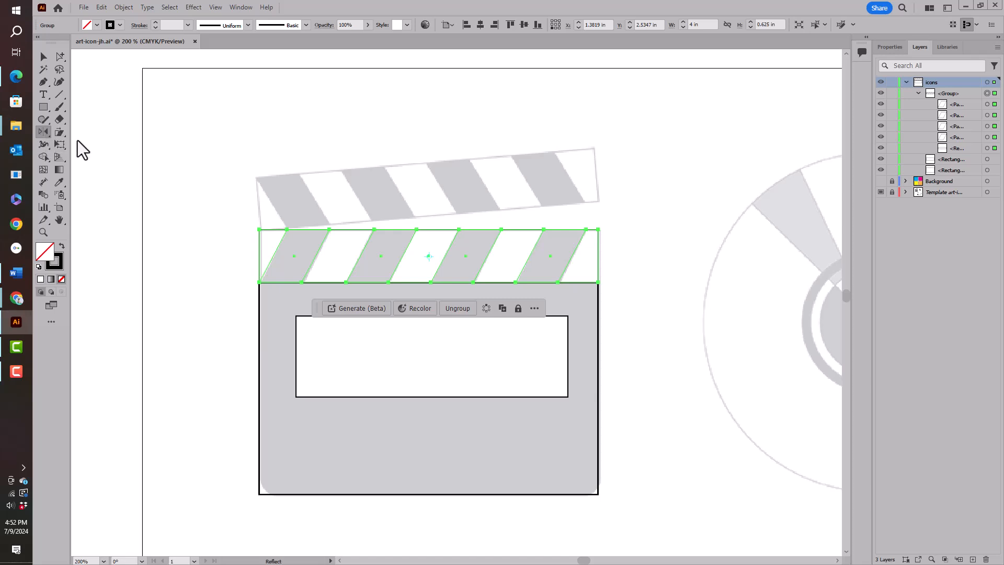
pyautogui.doubleClick(43, 132)
pyautogui.moveTo(465, 190); pyautogui.dragTo(664, 193)
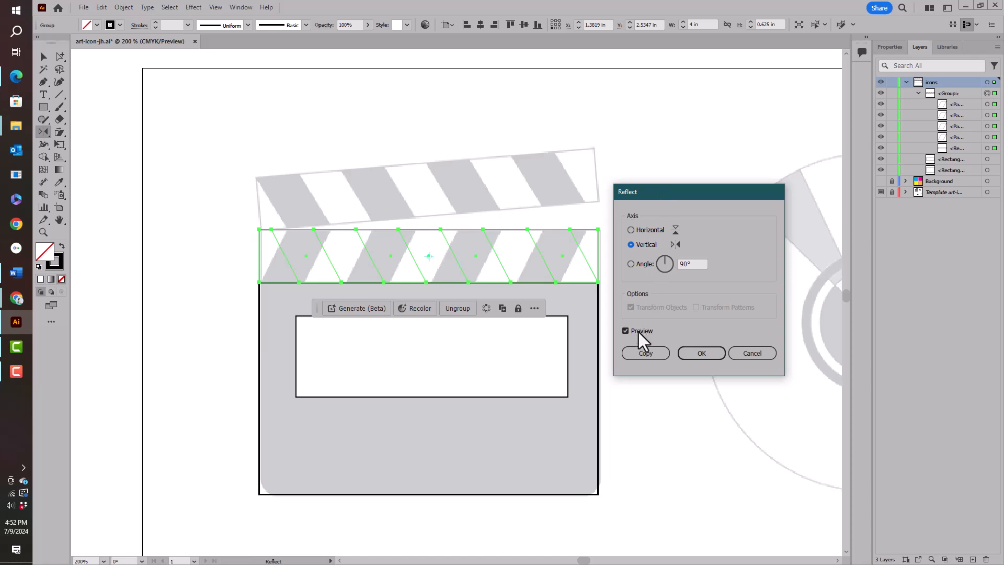
pyautogui.click(630, 231)
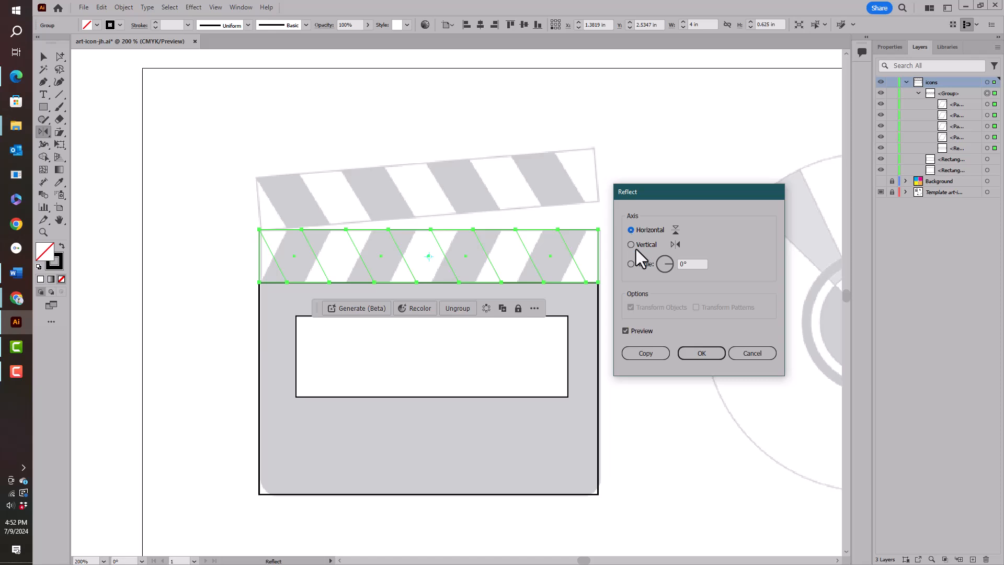
pyautogui.click(645, 354)
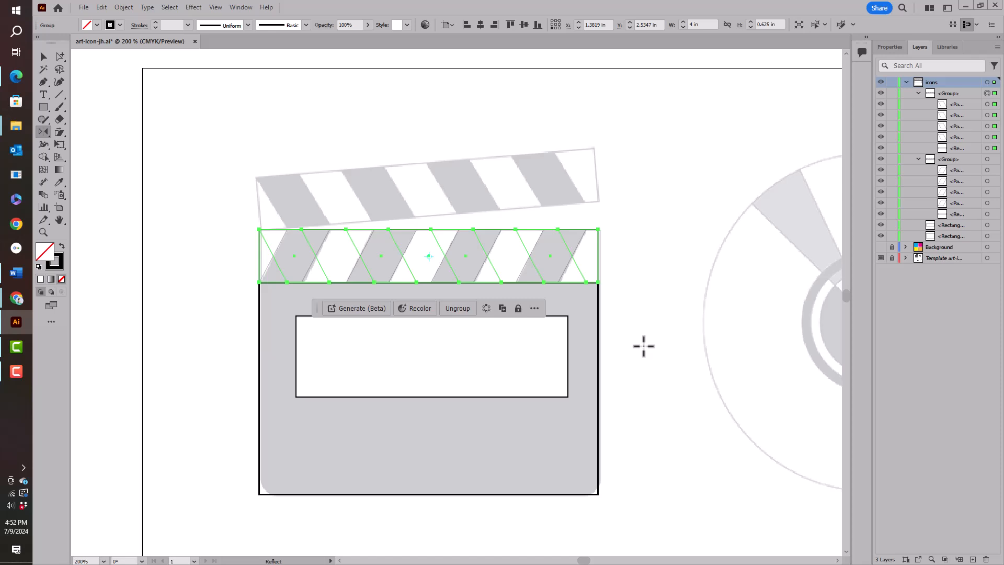
pyautogui.press('v')
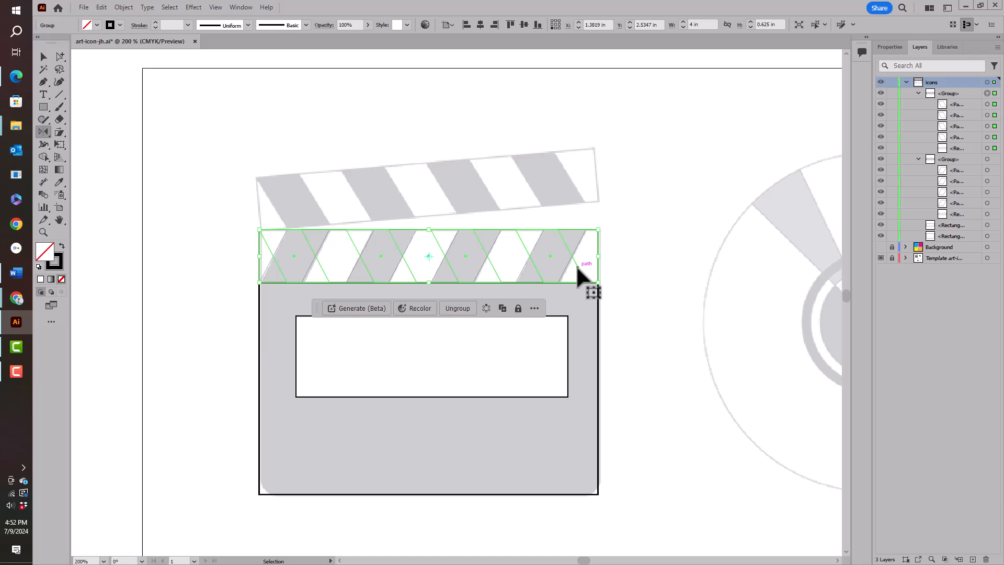
pyautogui.moveTo(578, 268); pyautogui.dragTo(579, 215)
# Rotate the reflected band about 4.69° counterclockwise around its lower-left corner to match the template, and deselect it.
pyautogui.press('o')
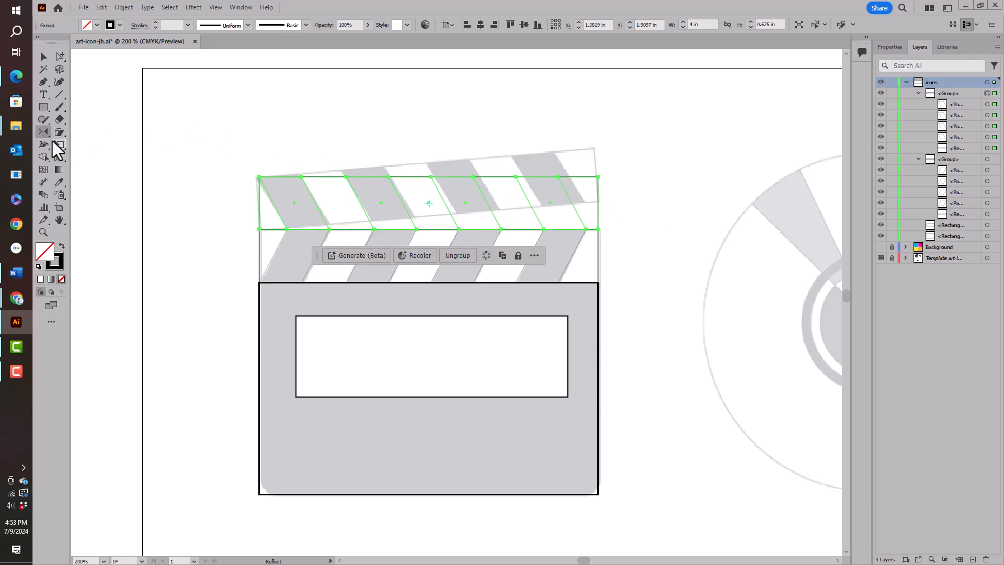
pyautogui.click(40, 131)
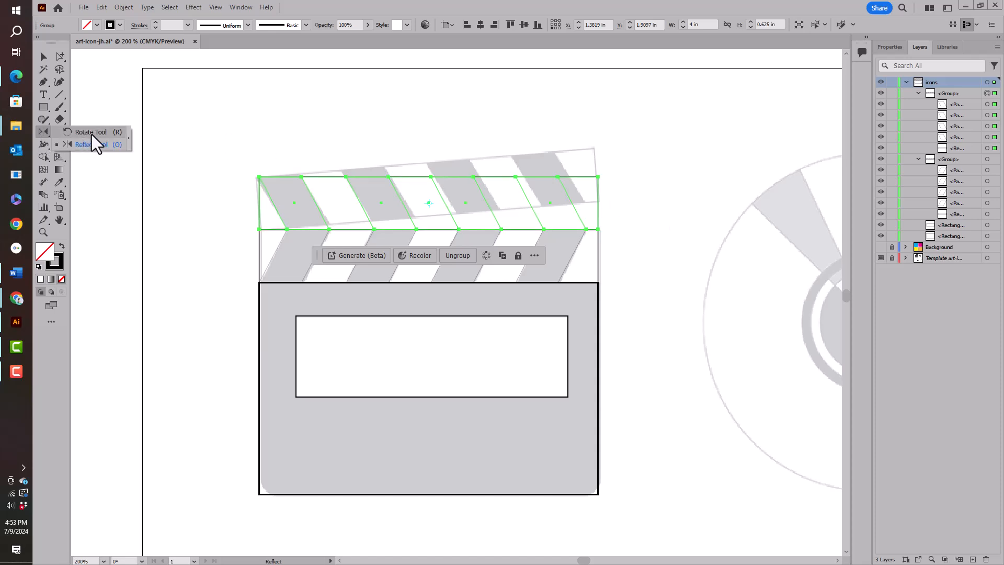
pyautogui.click(92, 134)
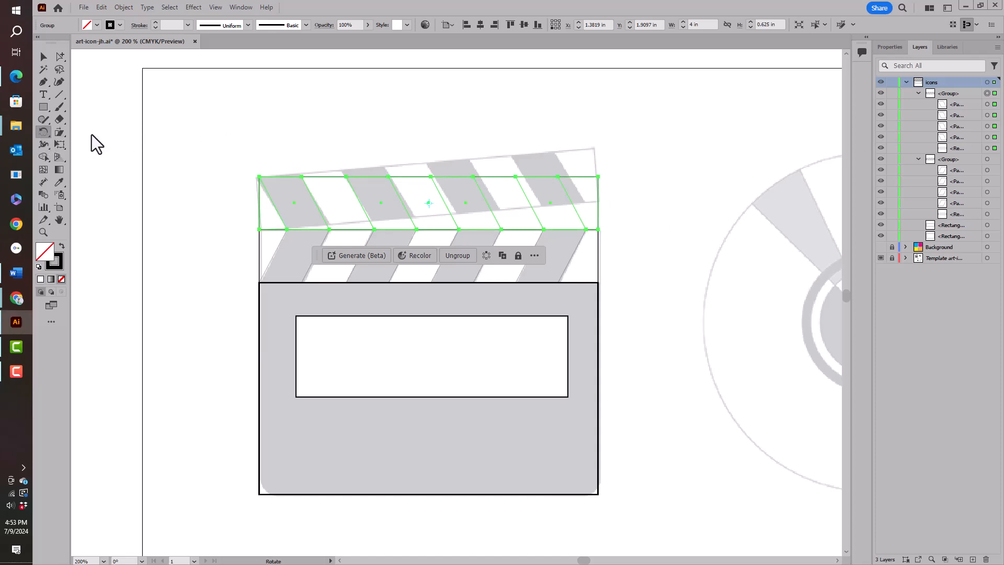
pyautogui.click(259, 229)
pyautogui.moveTo(598, 181); pyautogui.dragTo(596, 154)
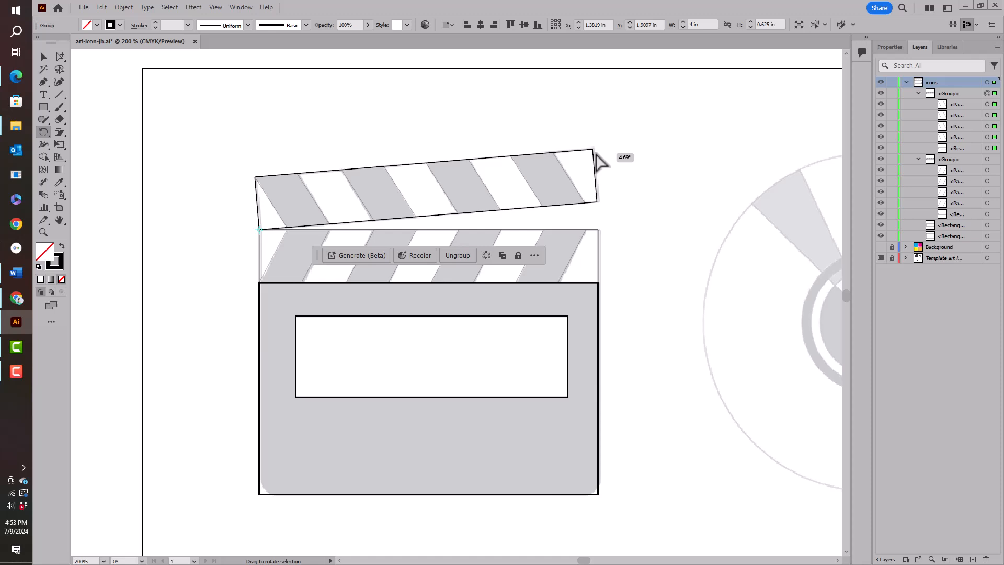
pyautogui.moveTo(597, 154); pyautogui.dragTo(596, 153)
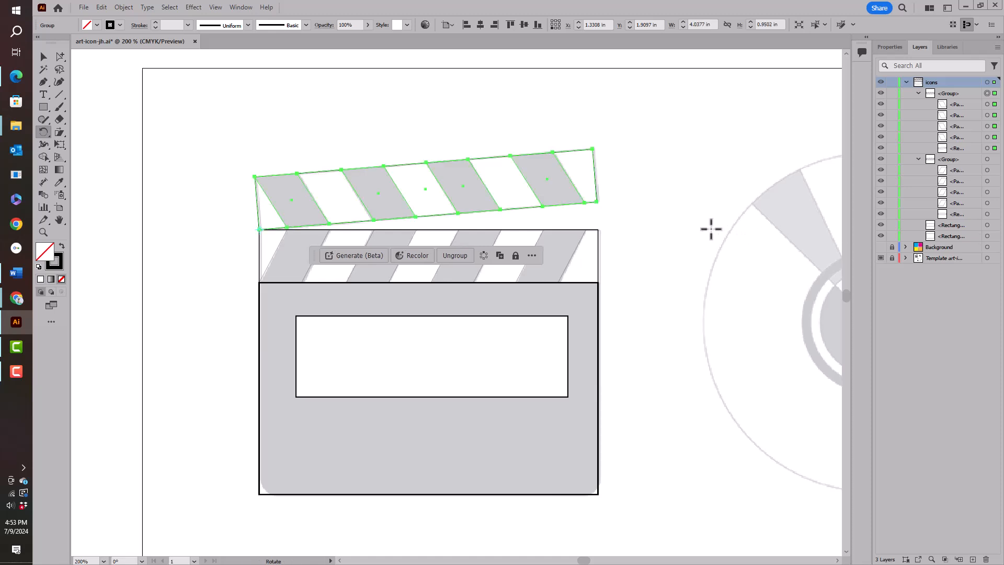
pyautogui.press('v')
pyautogui.hotkey('ctrl', 'shift', 'a')
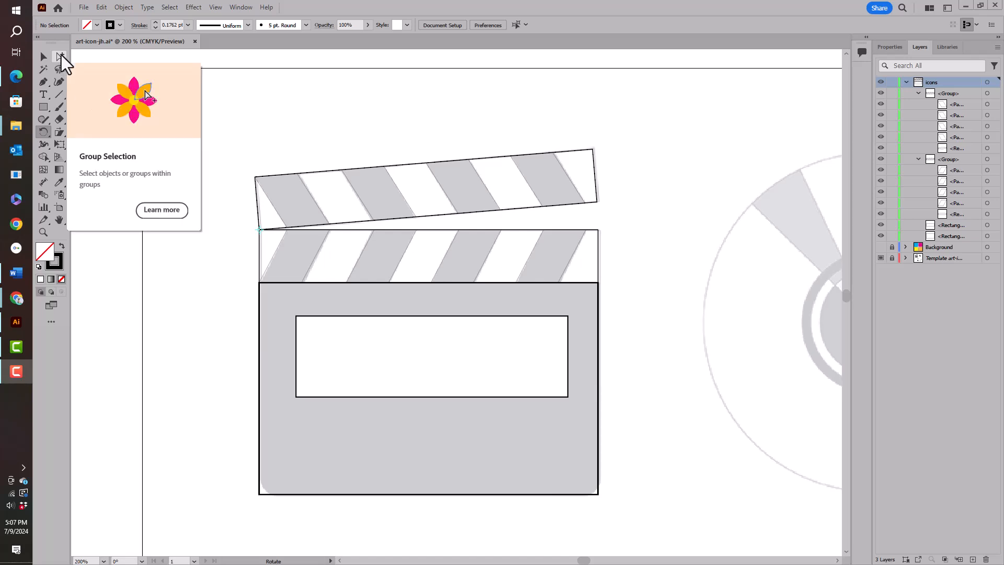
# Direct-select the outer rectangles of both striped bands and apply the default white fill and 1 pt black stroke.
pyautogui.click(61, 55)
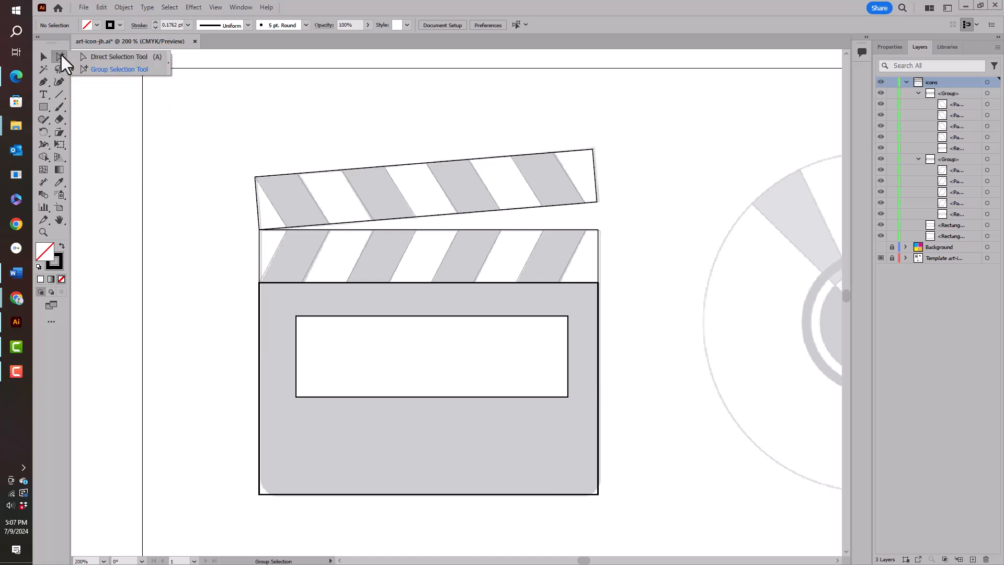
pyautogui.click(101, 57)
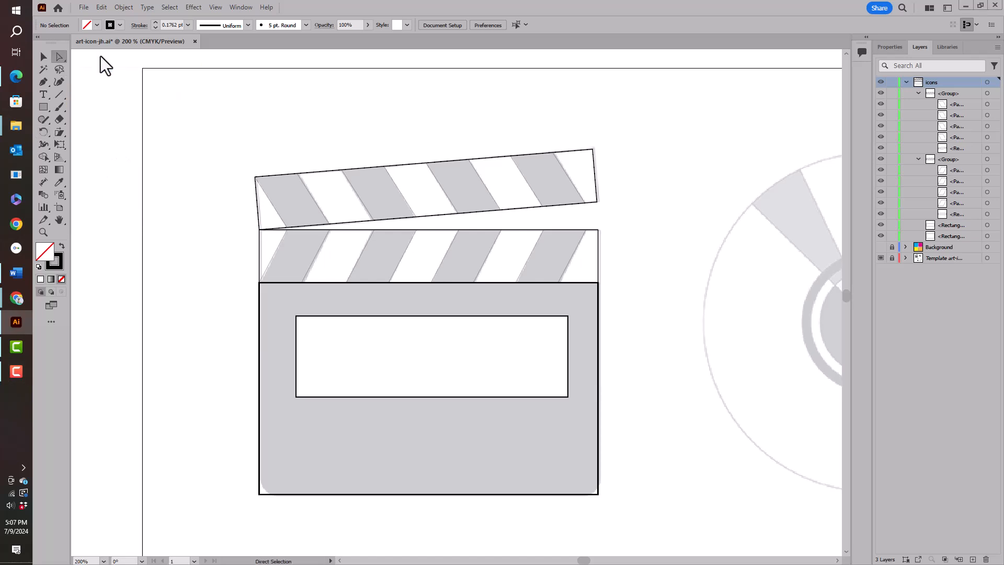
pyautogui.click(597, 184)
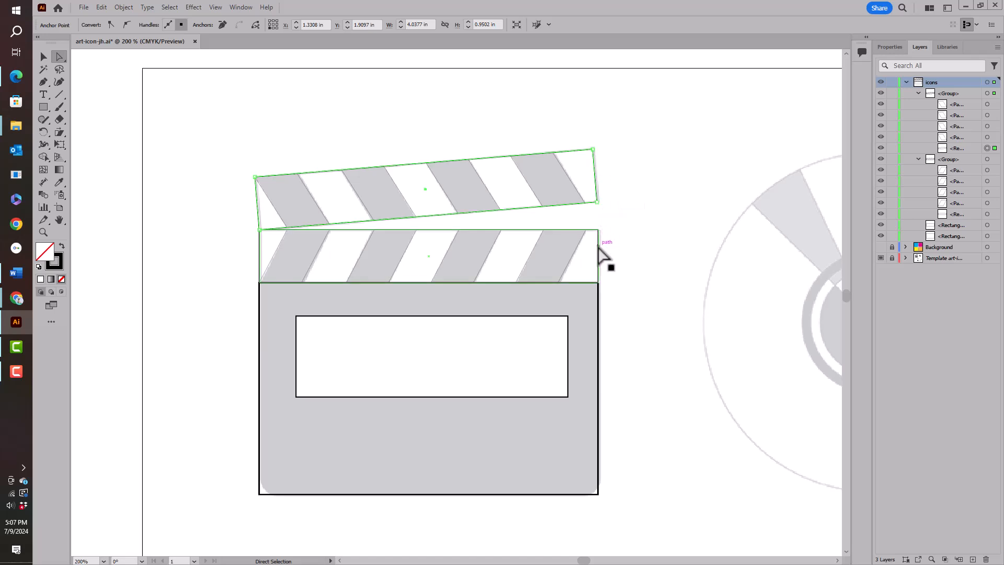
pyautogui.keyDown('shift'); pyautogui.click(597, 245); pyautogui.keyUp('shift')
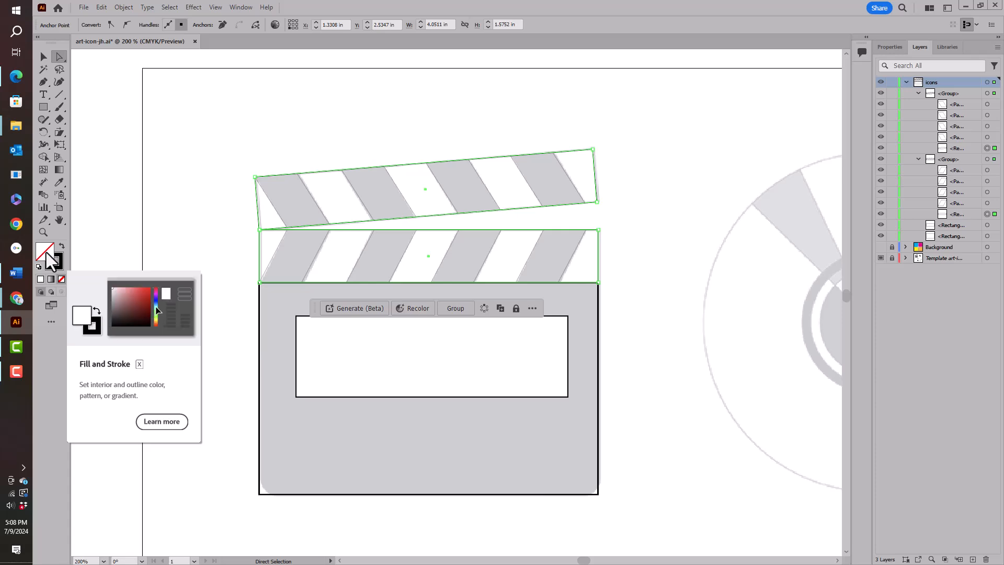
pyautogui.click(880, 46)
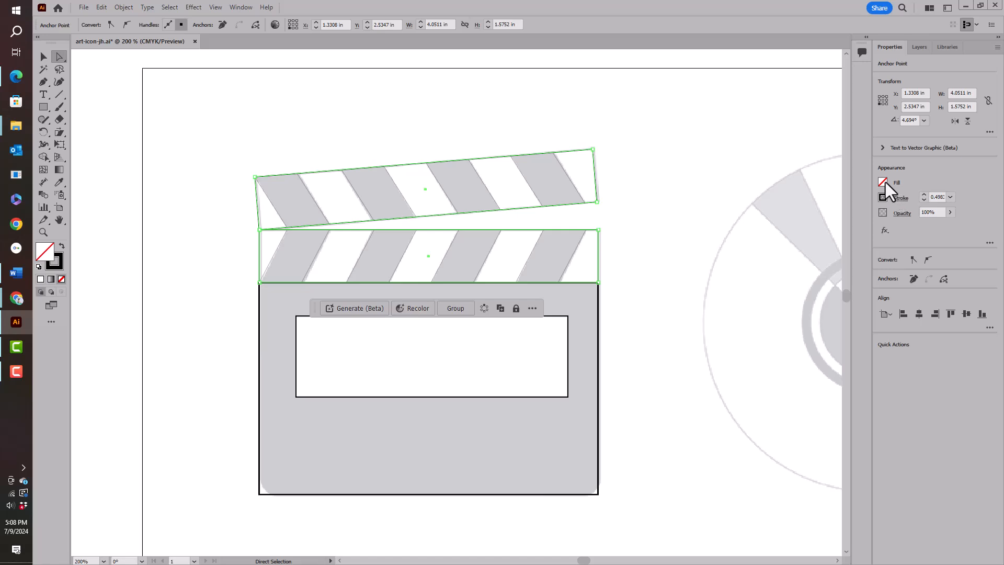
pyautogui.click(38, 267)
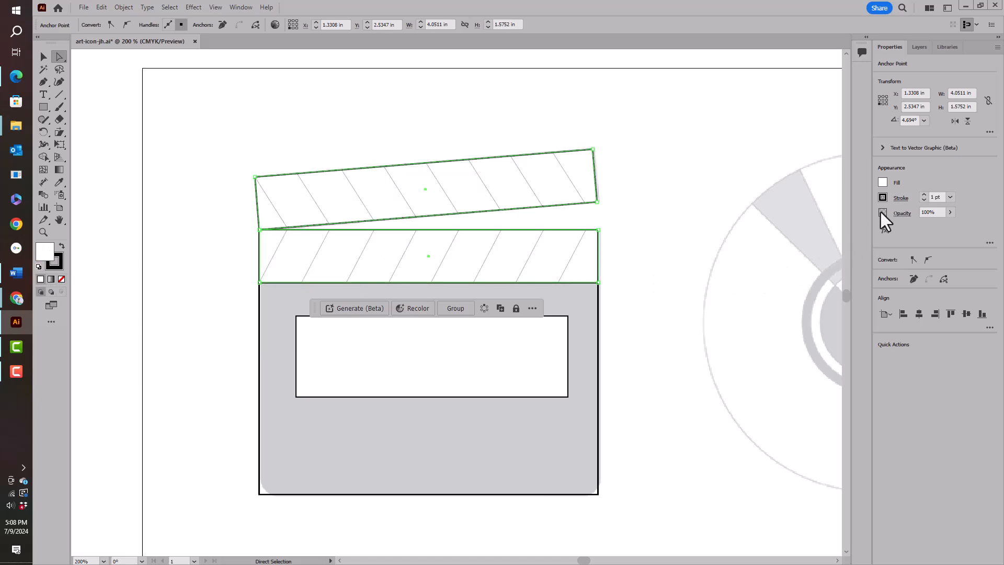
pyautogui.click(884, 182)
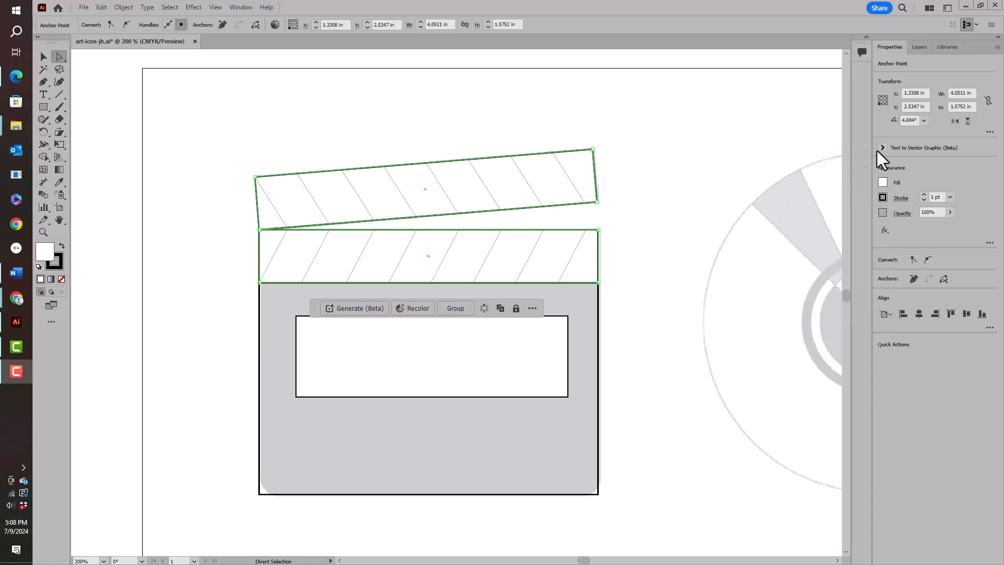
pyautogui.click(744, 154)
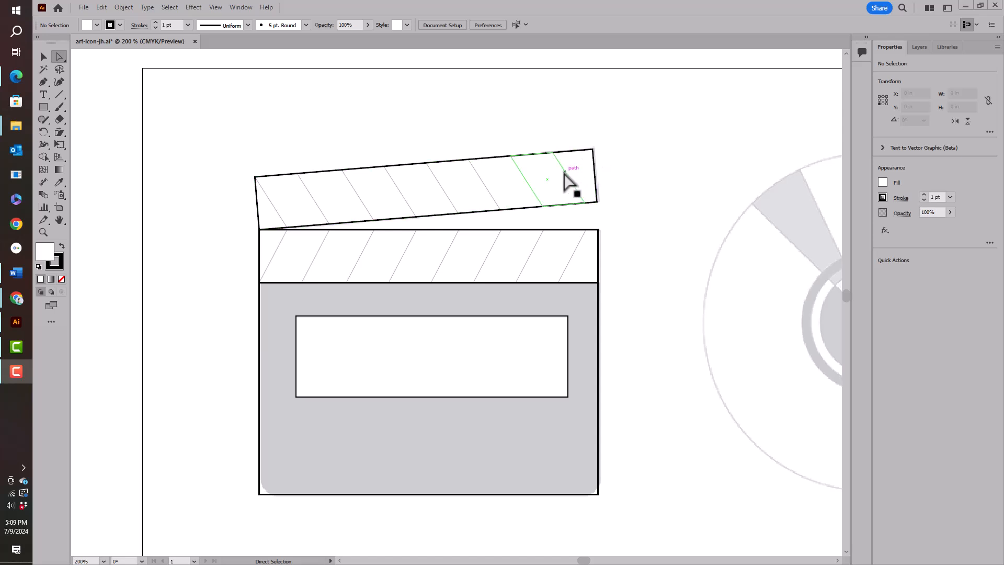
pyautogui.click(595, 178)
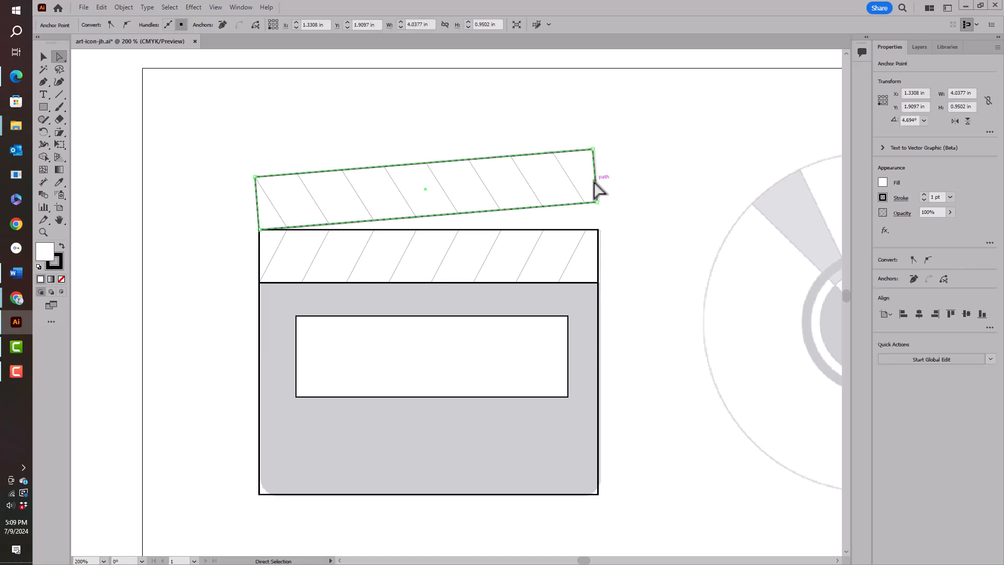
pyautogui.moveTo(598, 185); pyautogui.dragTo(667, 253)
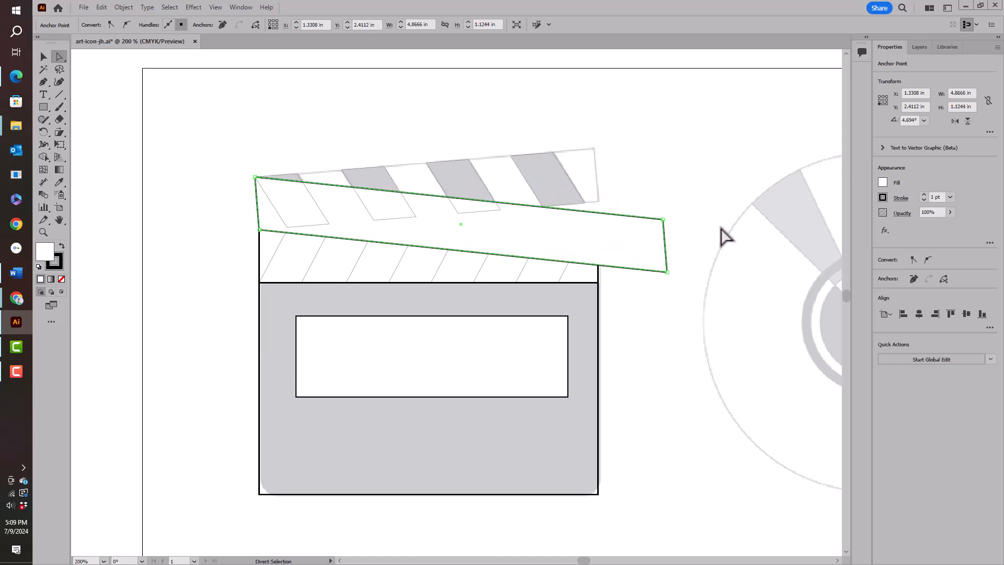
pyautogui.press('v')
pyautogui.hotkey('ctrl', 'z')
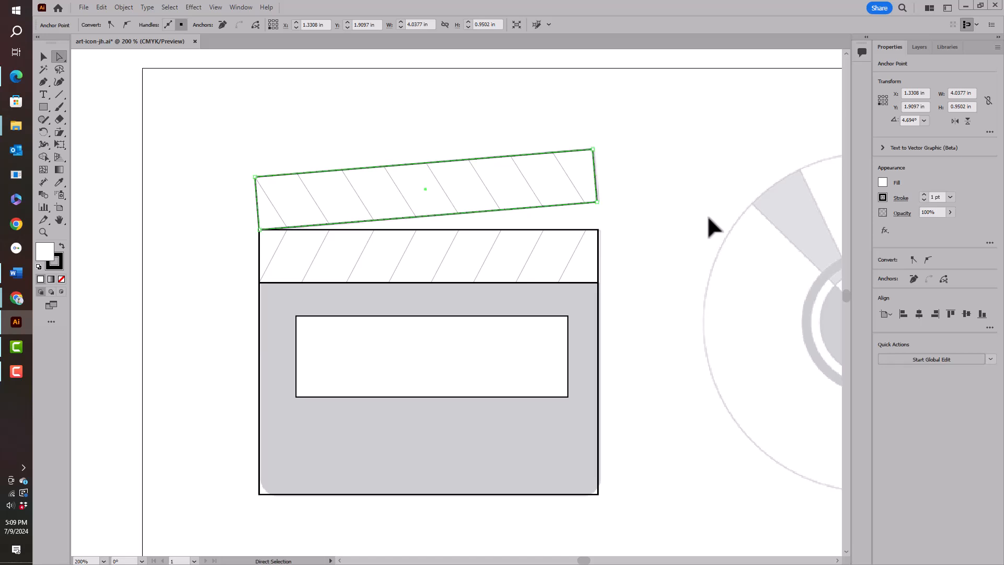
pyautogui.click(708, 218)
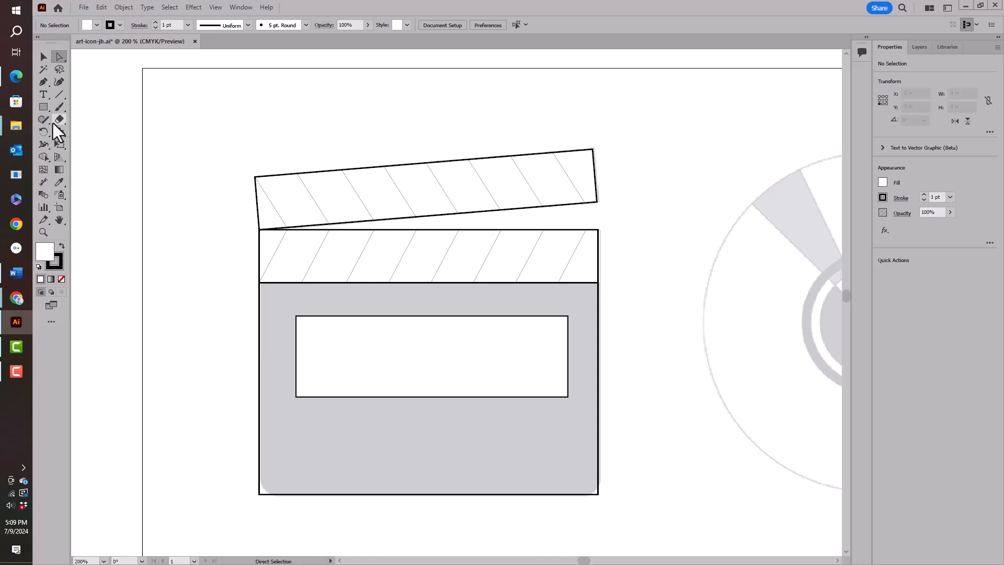
# Lasso the four slanted stripes in both the upper and lower bands and swap their fill and stroke for solid black without an outline.
pyautogui.click(58, 73)
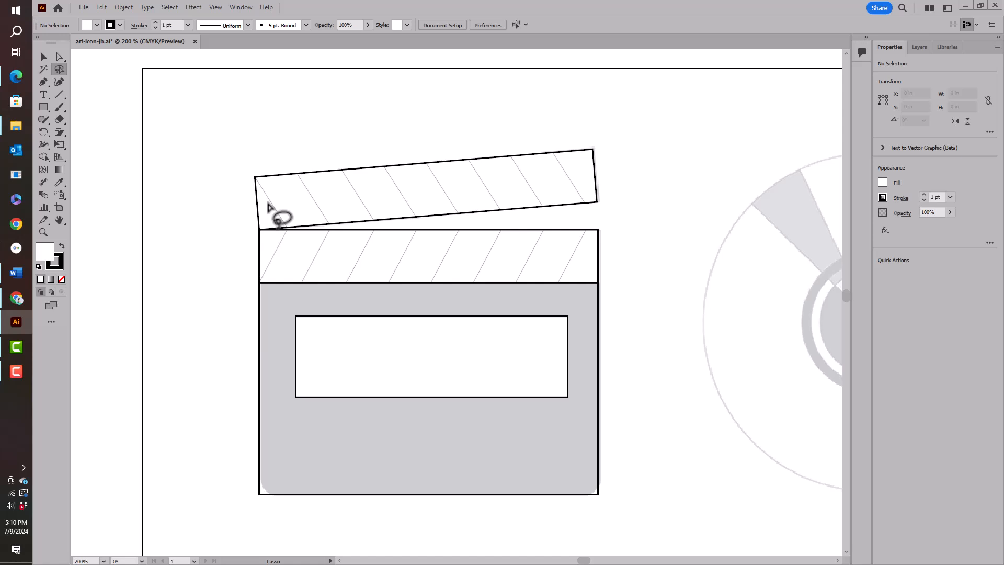
pyautogui.moveTo(267, 203)
pyautogui.mouseDown()
pyautogui.moveTo(470, 180)
pyautogui.moveTo(583, 187)
pyautogui.moveTo(500, 193)
pyautogui.mouseUp()
pyautogui.moveTo(397, 203)
pyautogui.mouseDown()
pyautogui.moveTo(273, 212)
pyautogui.moveTo(269, 200)
pyautogui.mouseUp()
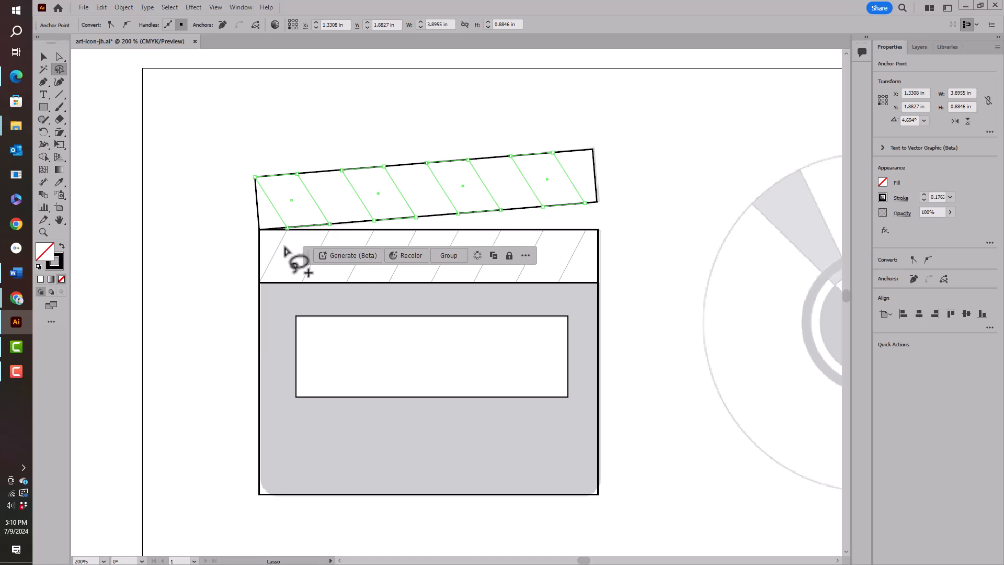
pyautogui.moveTo(272, 245)
pyautogui.mouseDown()
pyautogui.moveTo(564, 264)
pyautogui.moveTo(324, 265)
pyautogui.moveTo(279, 256)
pyautogui.moveTo(271, 245)
pyautogui.mouseUp()
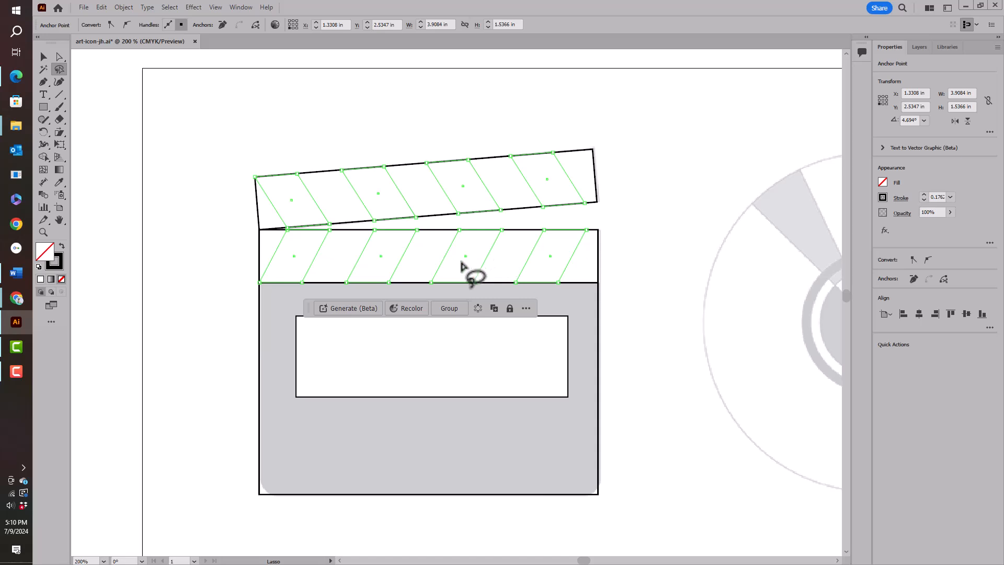
pyautogui.click(62, 248)
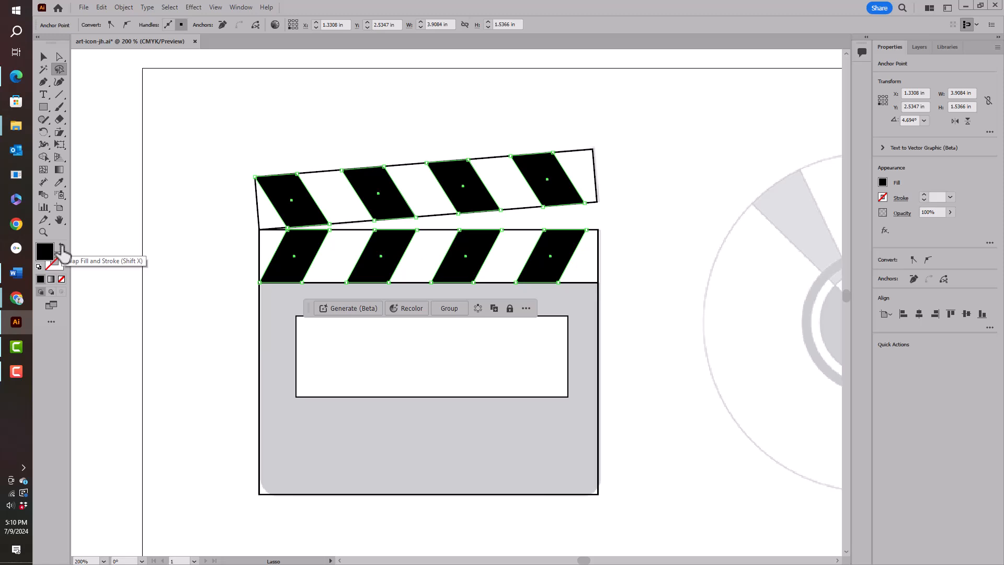
# Fill the small inner rectangle on the clapperboard's body with white using the Selection tool and the White swatch.
pyautogui.click(47, 58)
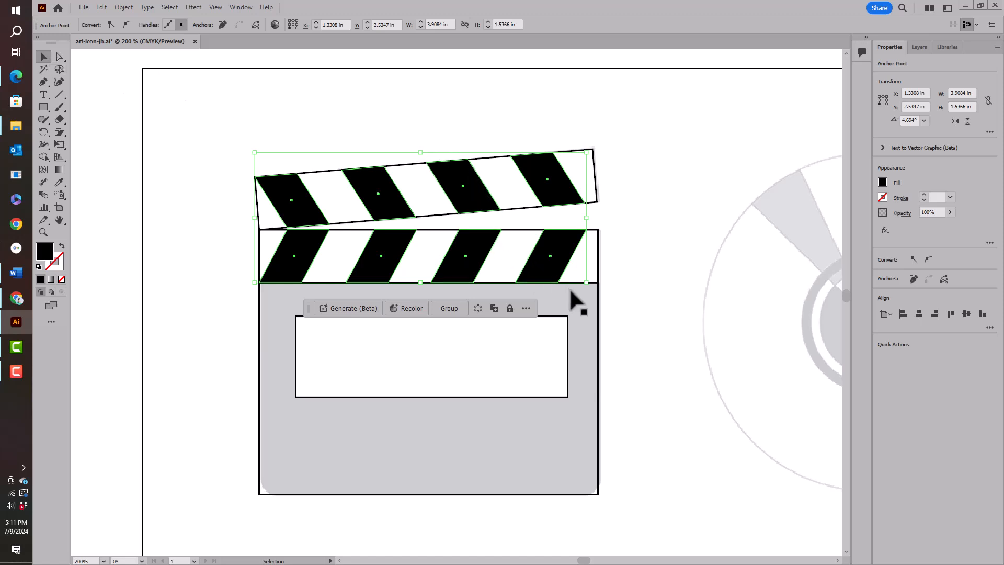
pyautogui.click(44, 58)
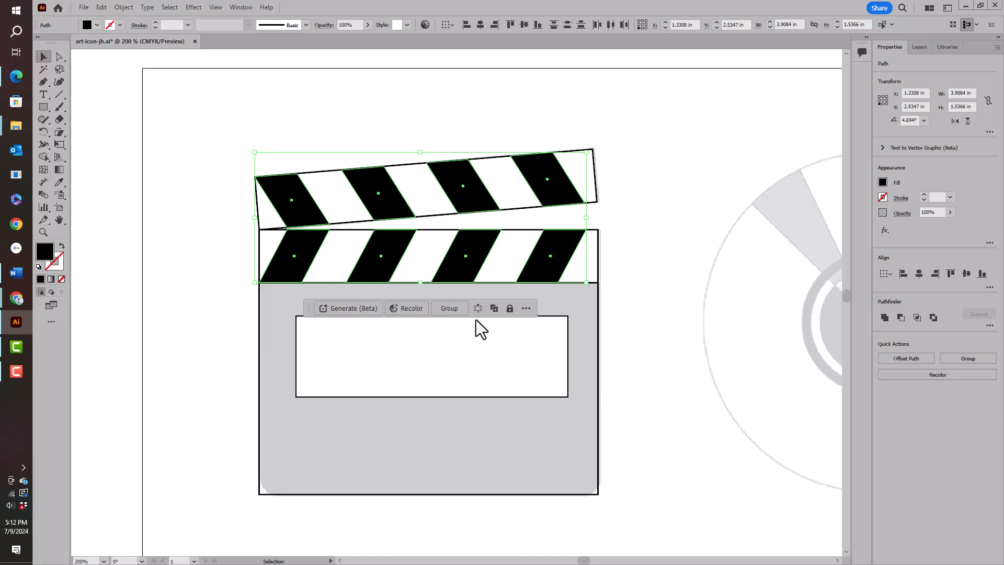
pyautogui.click(555, 319)
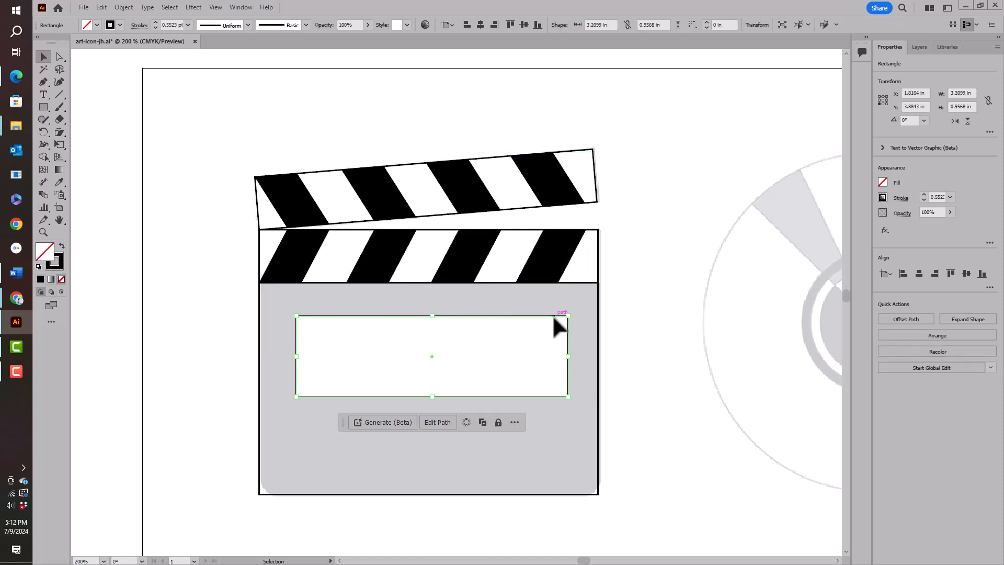
pyautogui.click(882, 182)
pyautogui.click(783, 220)
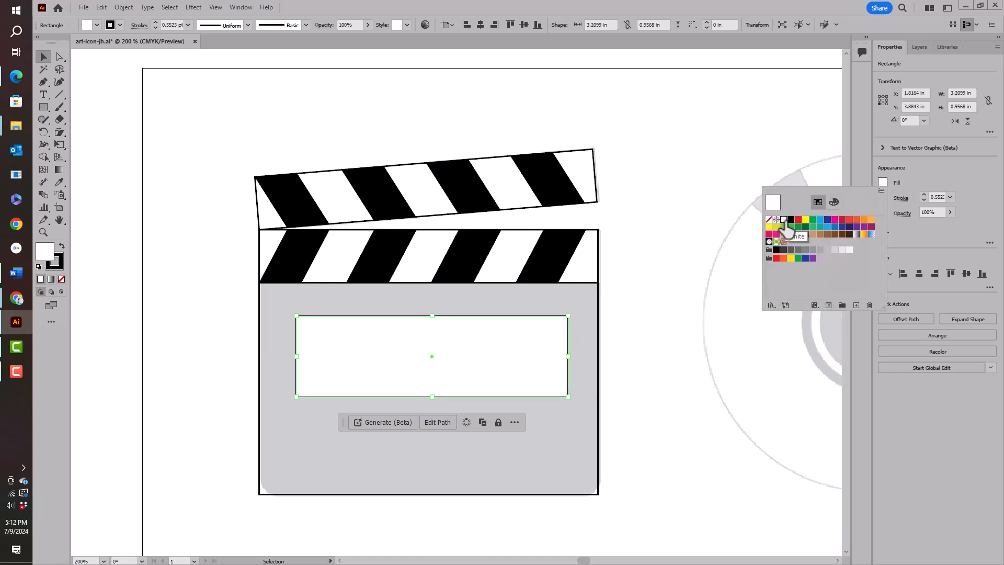
# Give the clapperboard's large body rectangle a black fill with no stroke and bring up the view options.
pyautogui.click(599, 343)
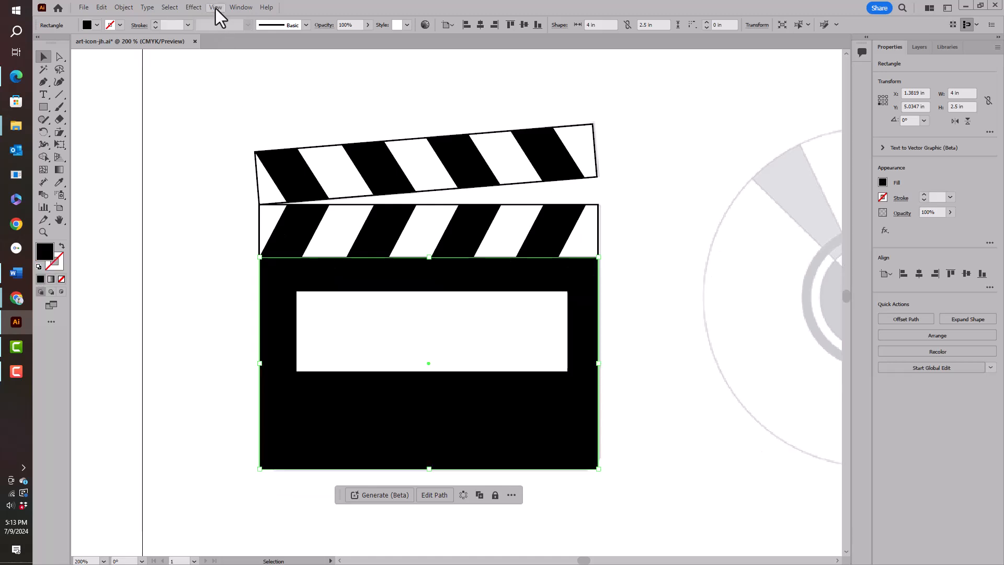
pyautogui.click(215, 8)
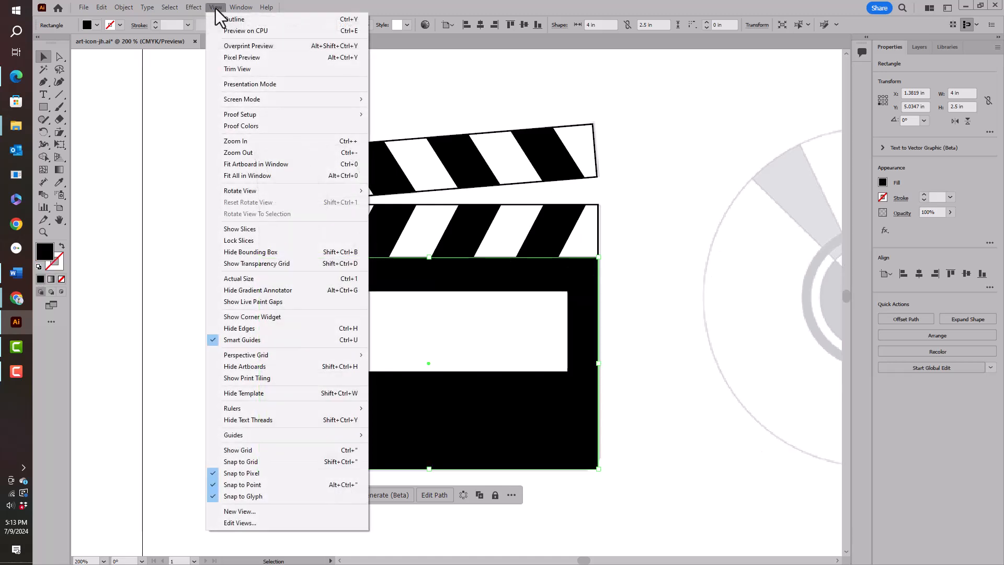